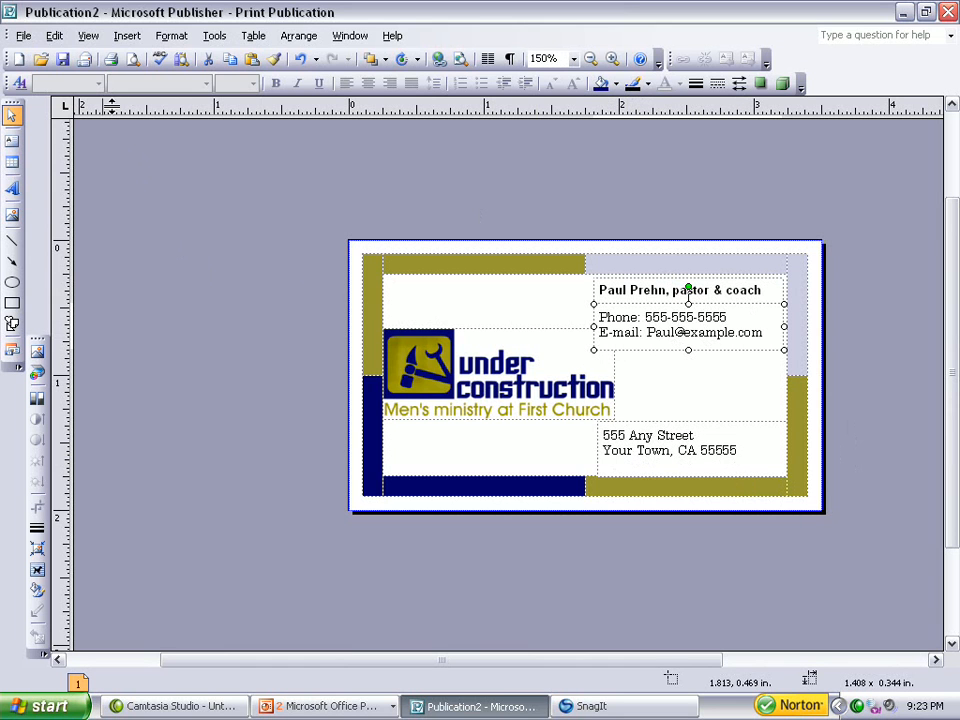
# Open the task pane's font schemes and apply the Basis font scheme to the business card.
pyautogui.click(88, 38)
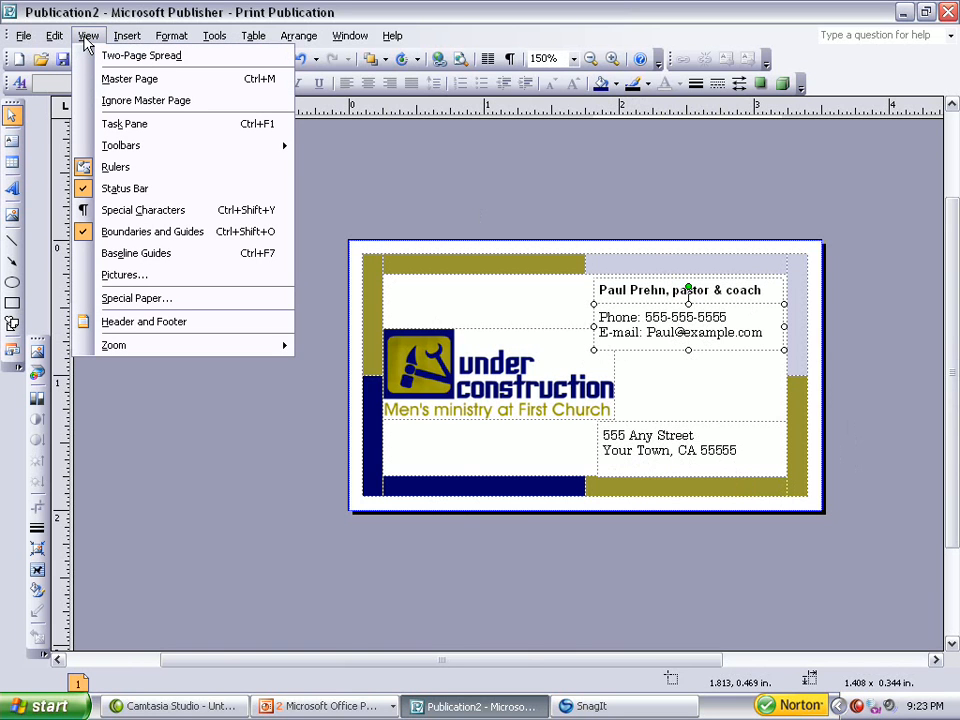
pyautogui.click(135, 125)
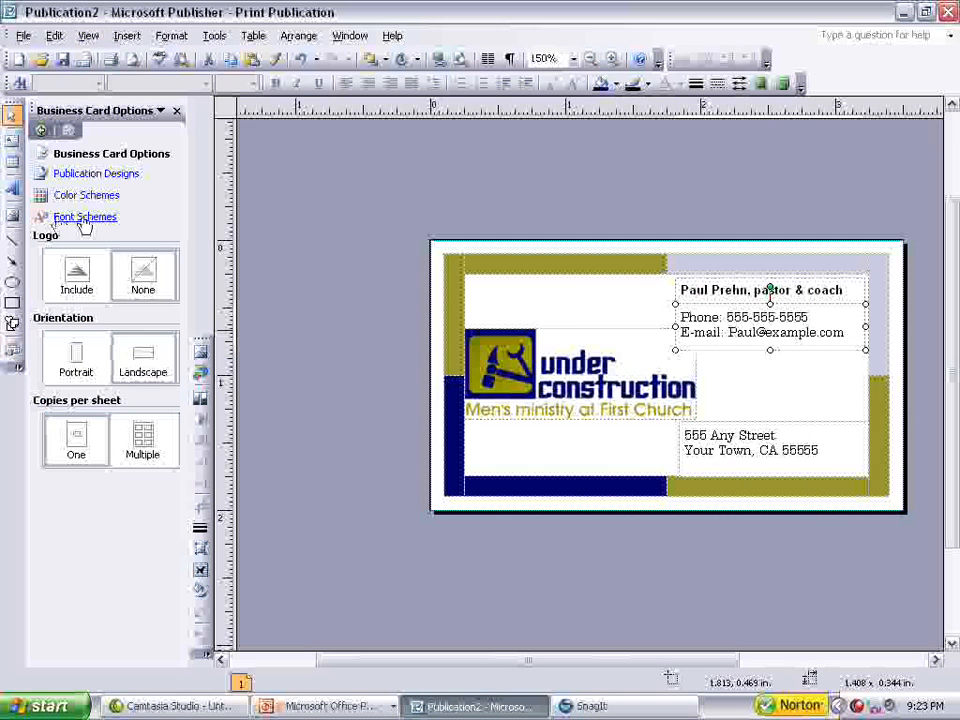
pyautogui.click(95, 221)
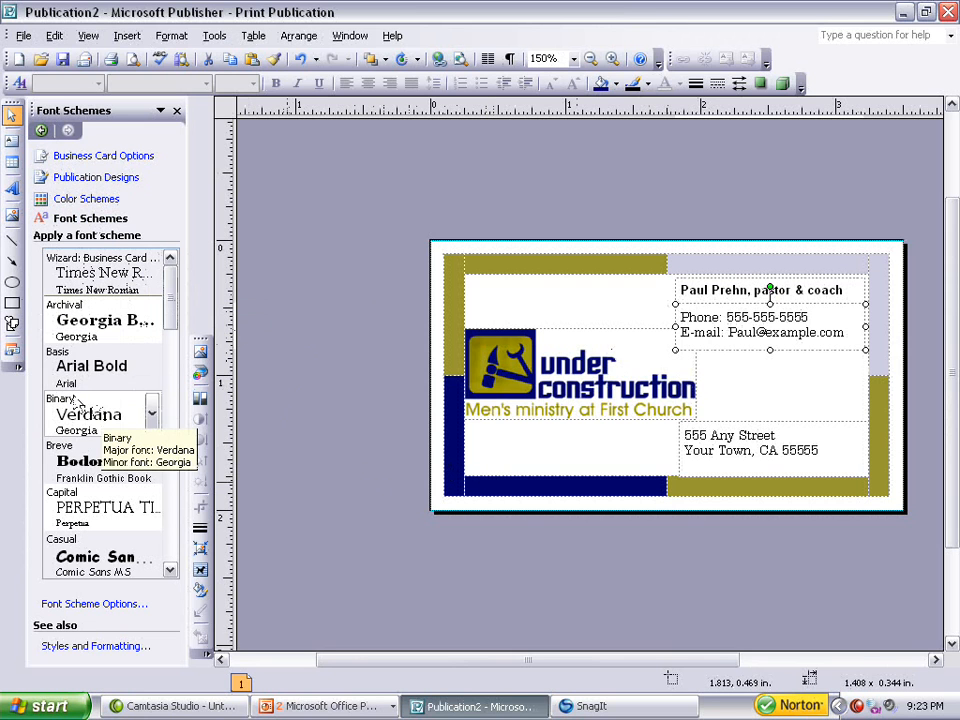
pyautogui.click(124, 376)
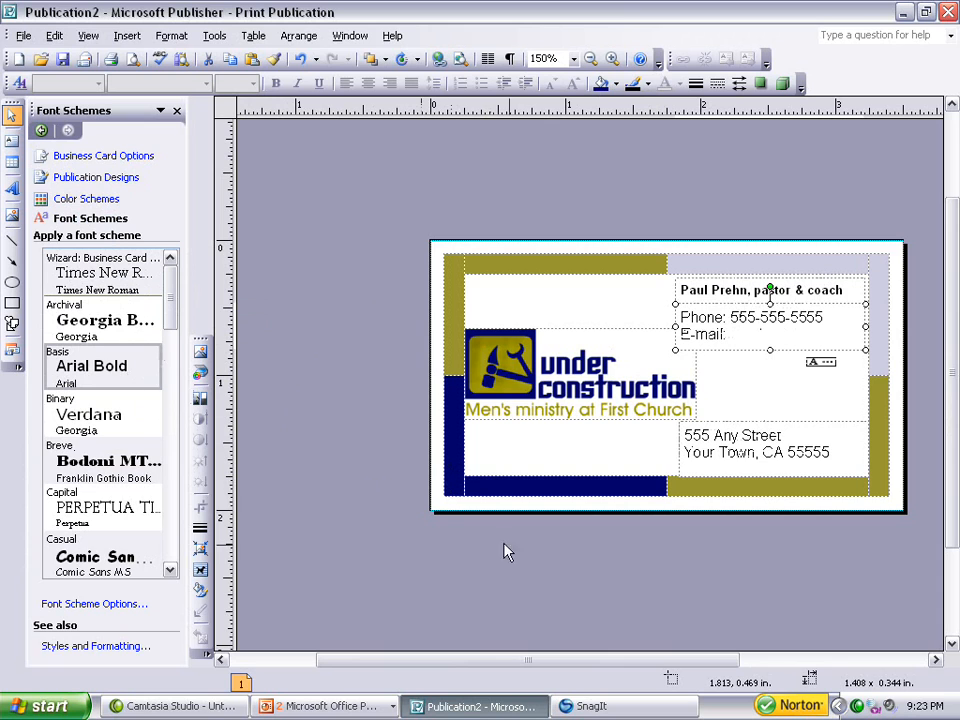
# Widen the phone and e-mail text box and re-enter the contact's e-mail address after the label.
pyautogui.click(735, 337)
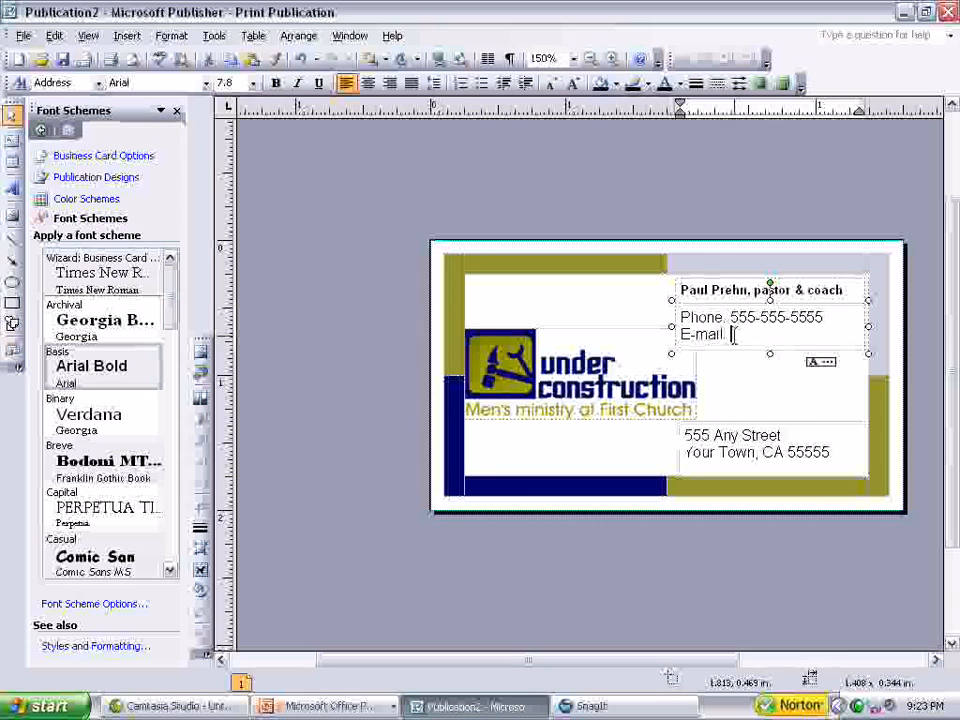
pyautogui.moveTo(771, 368); pyautogui.dragTo(771, 363)
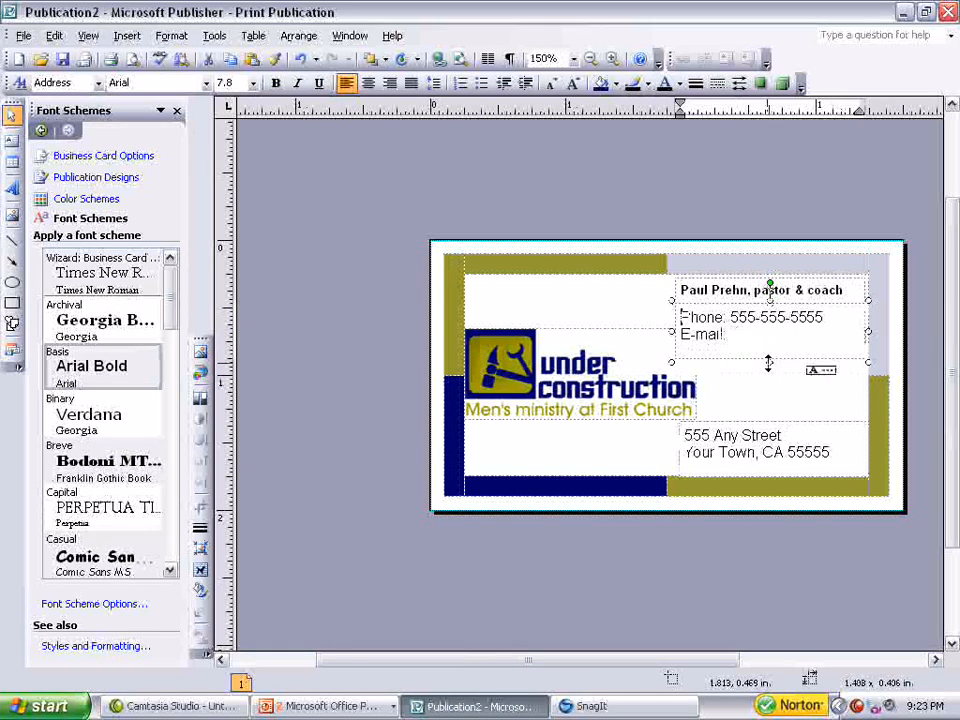
pyautogui.moveTo(669, 333); pyautogui.dragTo(657, 333)
pyautogui.write('Paul@example.com')
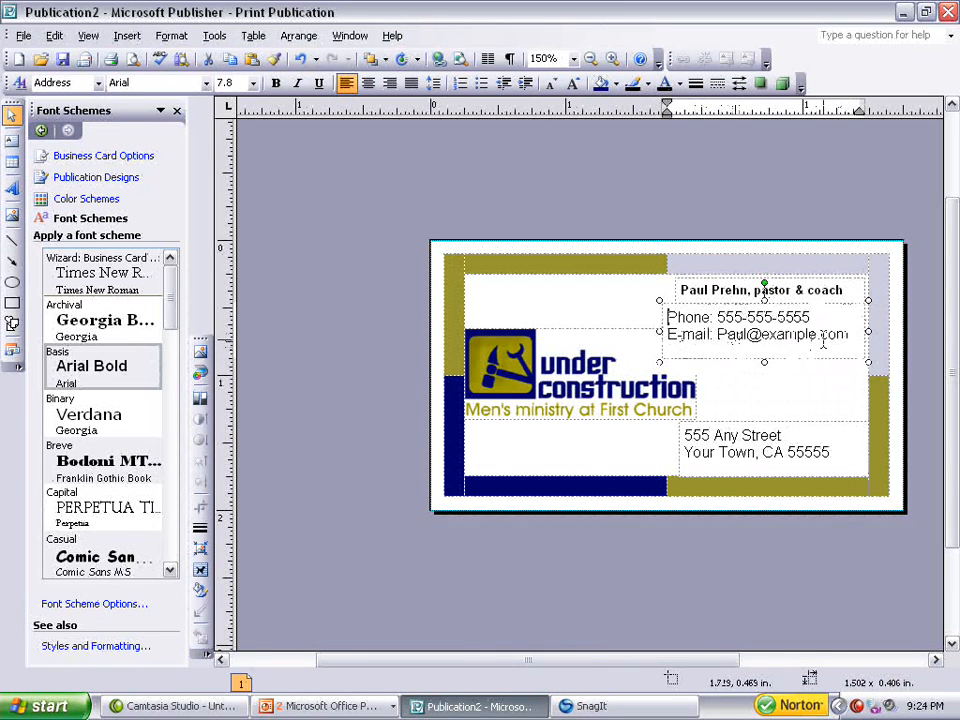
# Shrink the phone and e-mail lines to 7 pt and right-align them.
pyautogui.moveTo(850, 335); pyautogui.dragTo(666, 318)
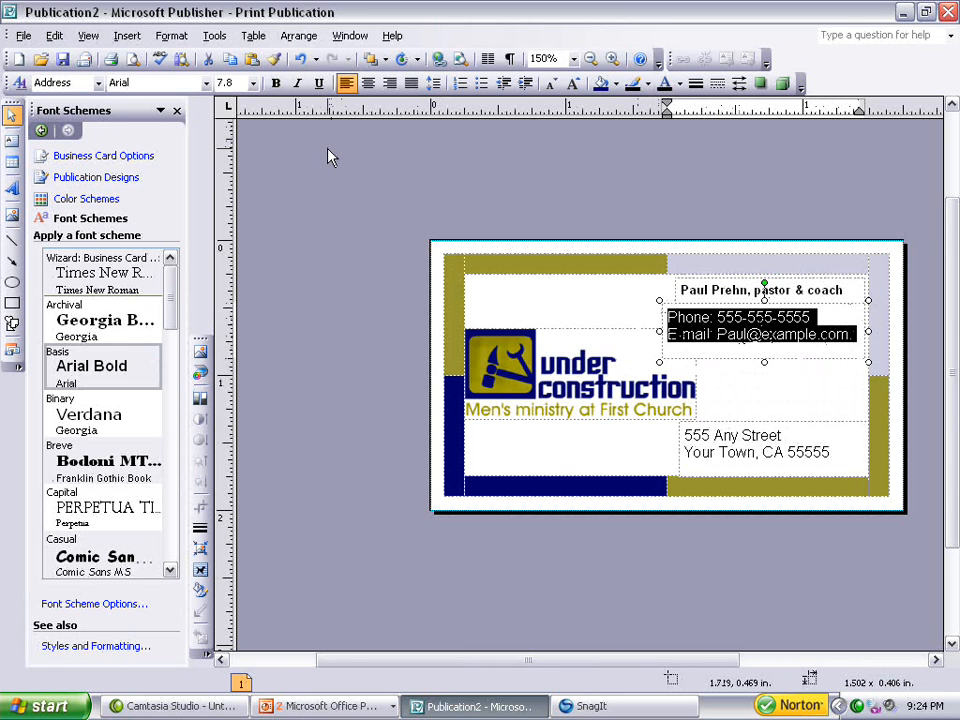
pyautogui.hotkey('ctrl', 'shift', ',')
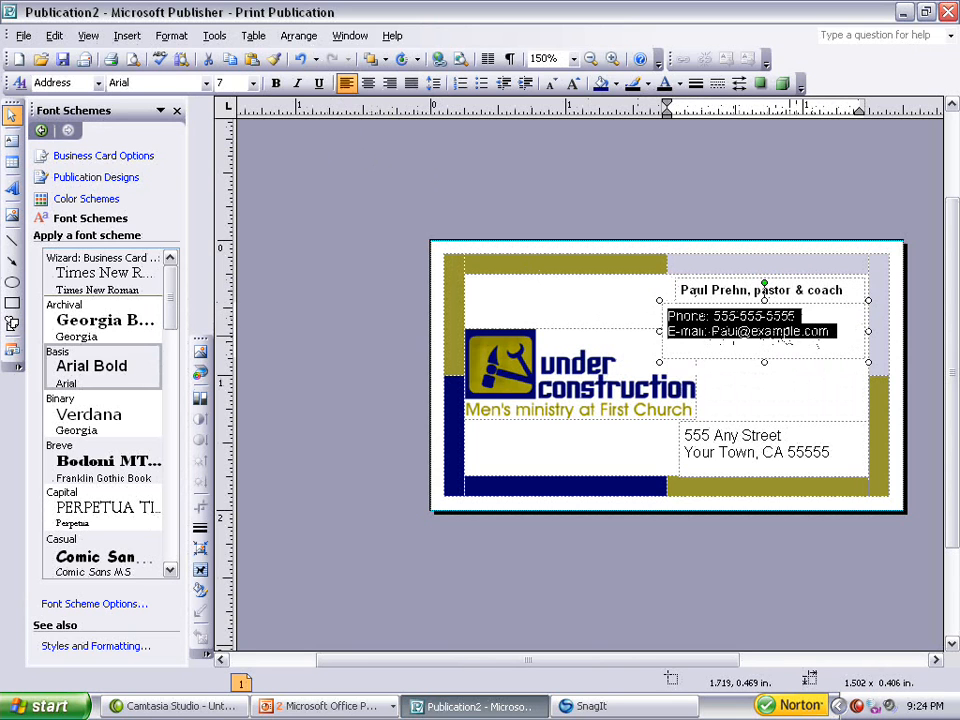
pyautogui.click(390, 84)
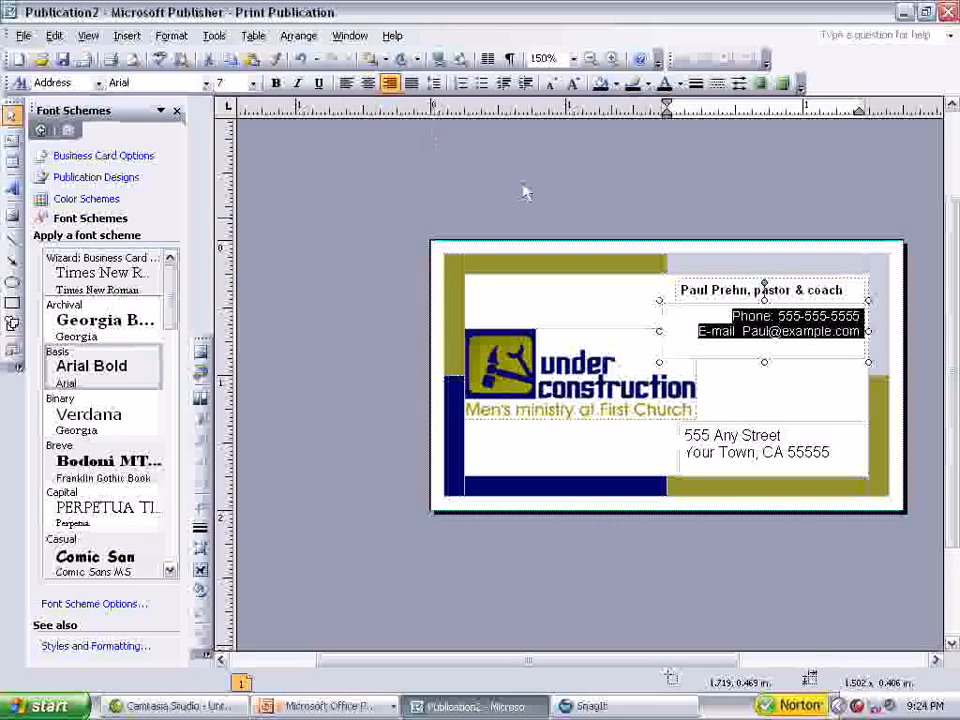
# Set the name and title line to 10 pt and widen its text box leftward.
pyautogui.moveTo(848, 289); pyautogui.dragTo(678, 290)
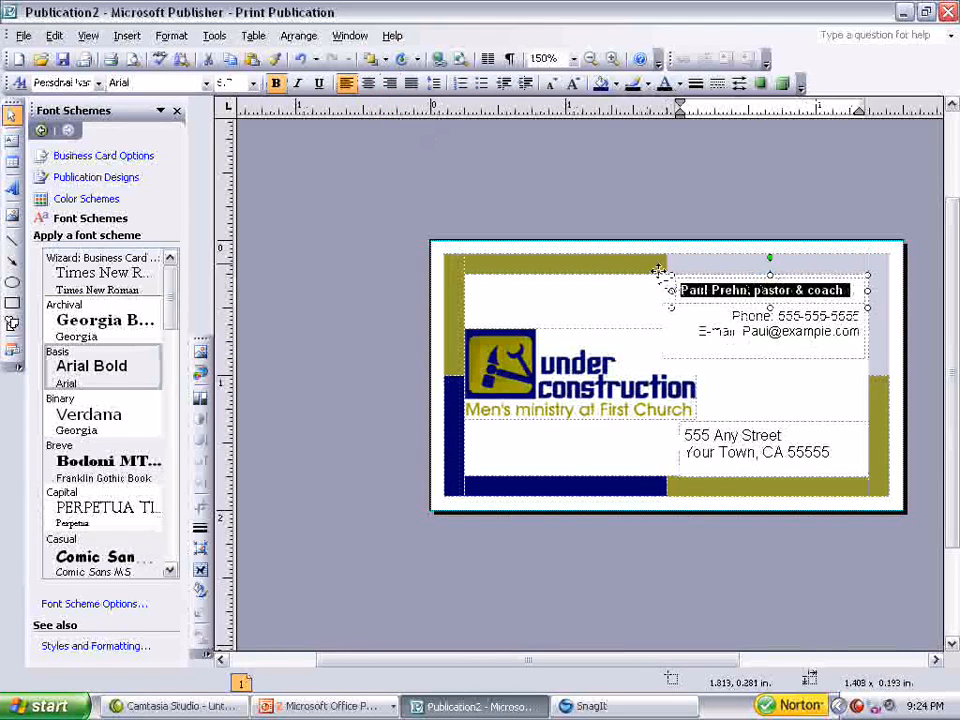
pyautogui.click(255, 84)
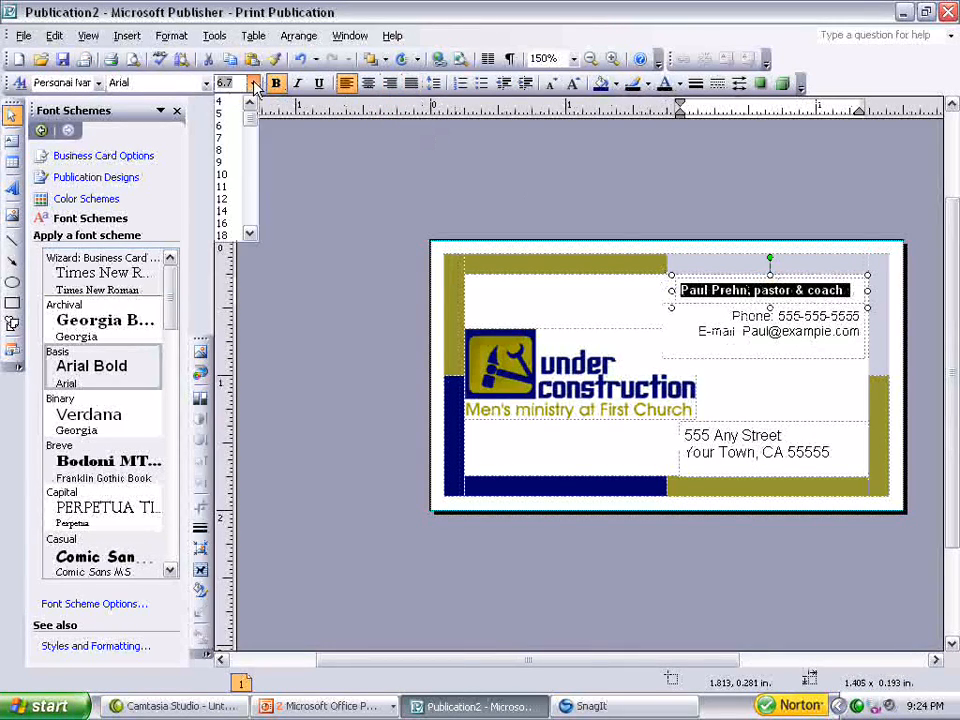
pyautogui.click(232, 171)
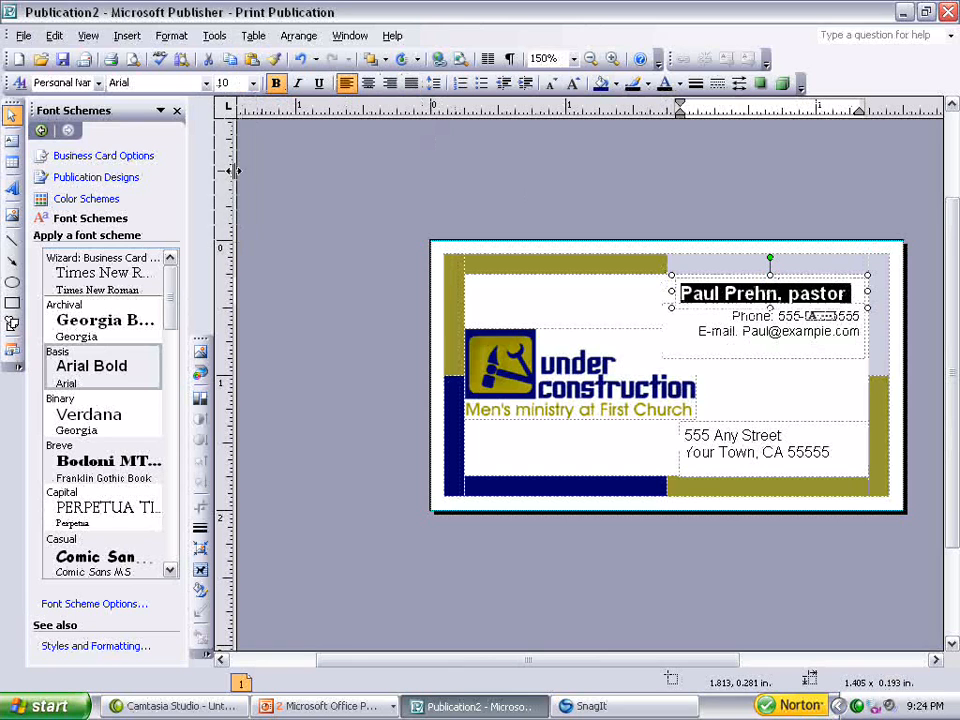
pyautogui.click(672, 291)
pyautogui.moveTo(672, 291); pyautogui.dragTo(597, 291)
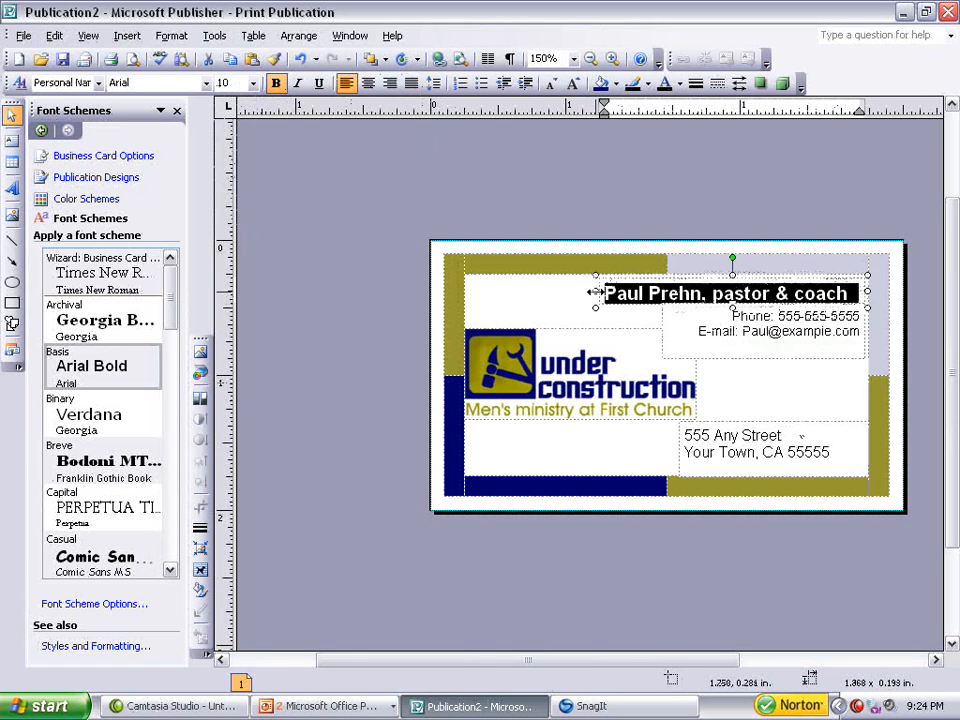
# Enlarge the under construction logo slightly from its lower corner.
pyautogui.click(692, 388)
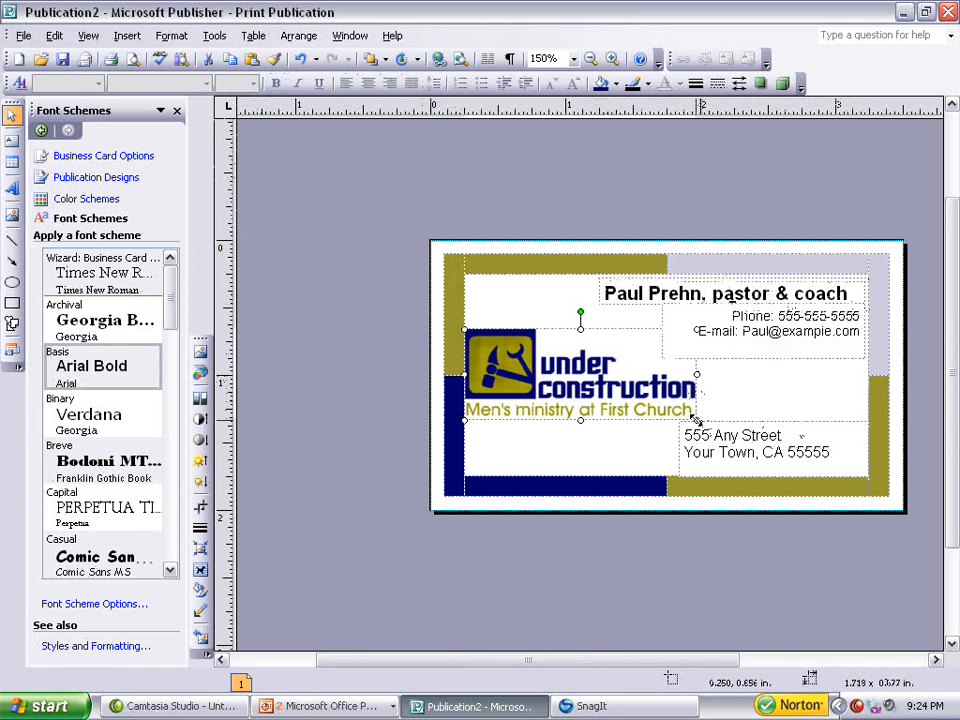
pyautogui.moveTo(697, 422); pyautogui.dragTo(718, 426)
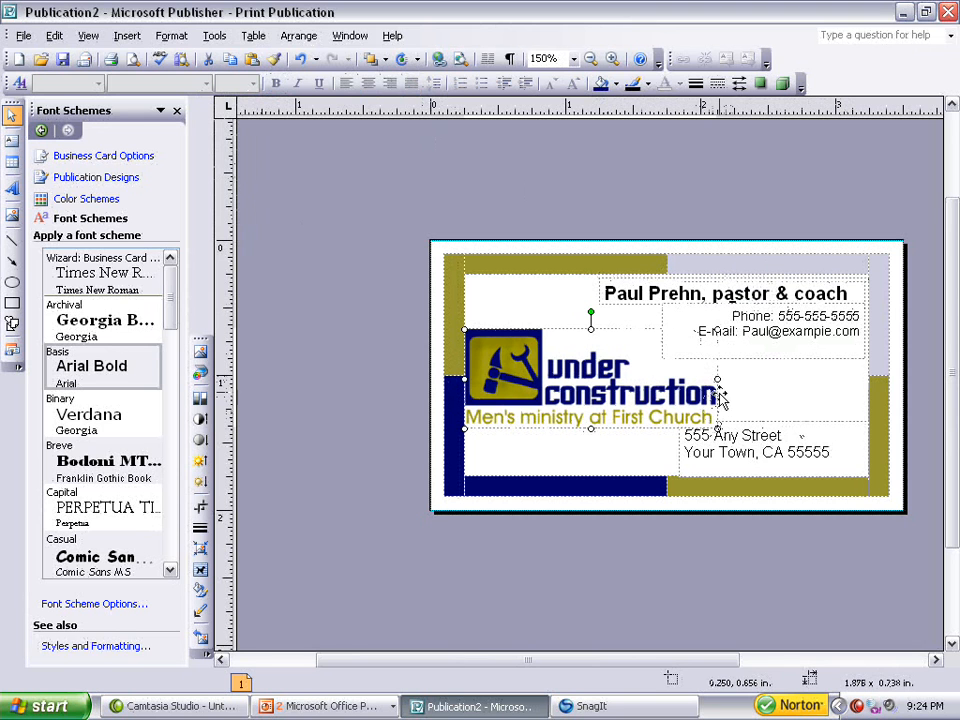
# Set the address lines to 7 pt, right-align them, and move the address box down slightly.
pyautogui.click(751, 452)
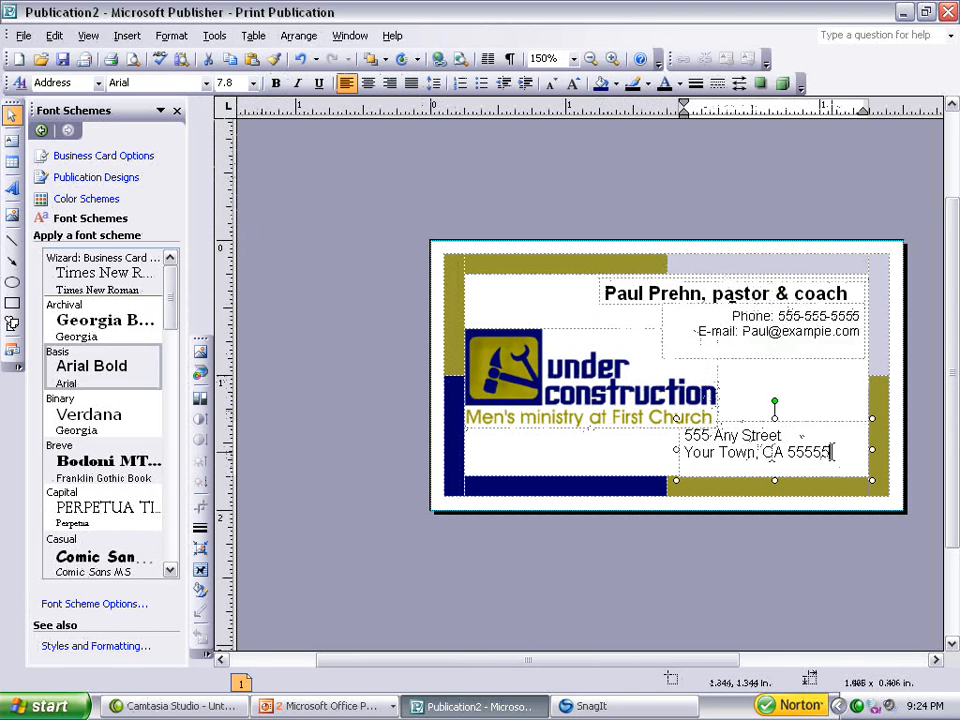
pyautogui.moveTo(833, 452); pyautogui.dragTo(686, 430)
pyautogui.click(253, 83)
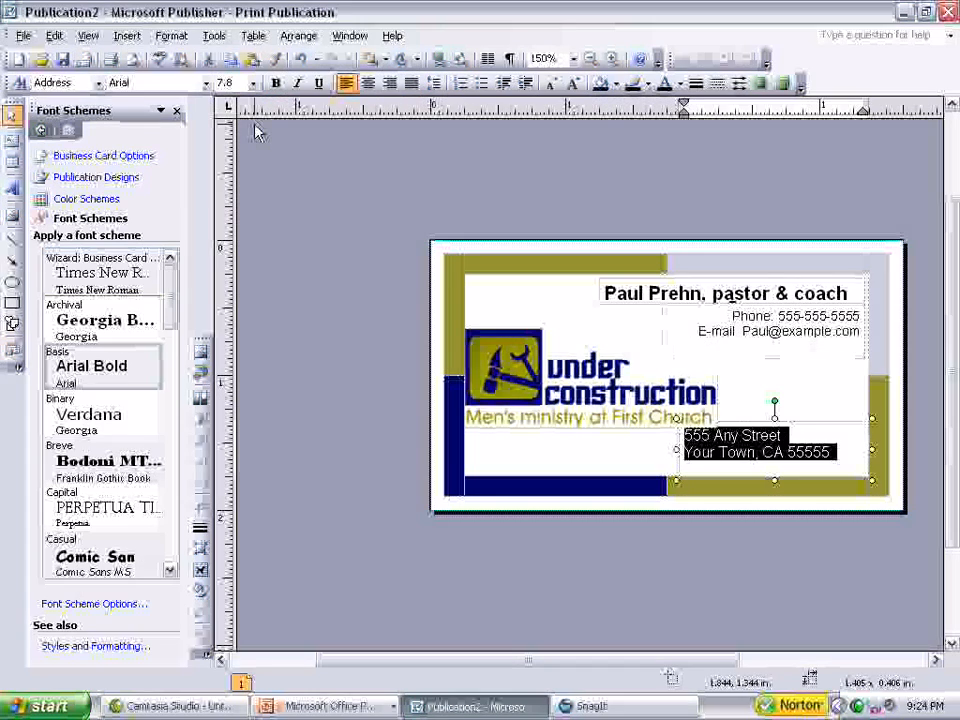
pyautogui.click(254, 125)
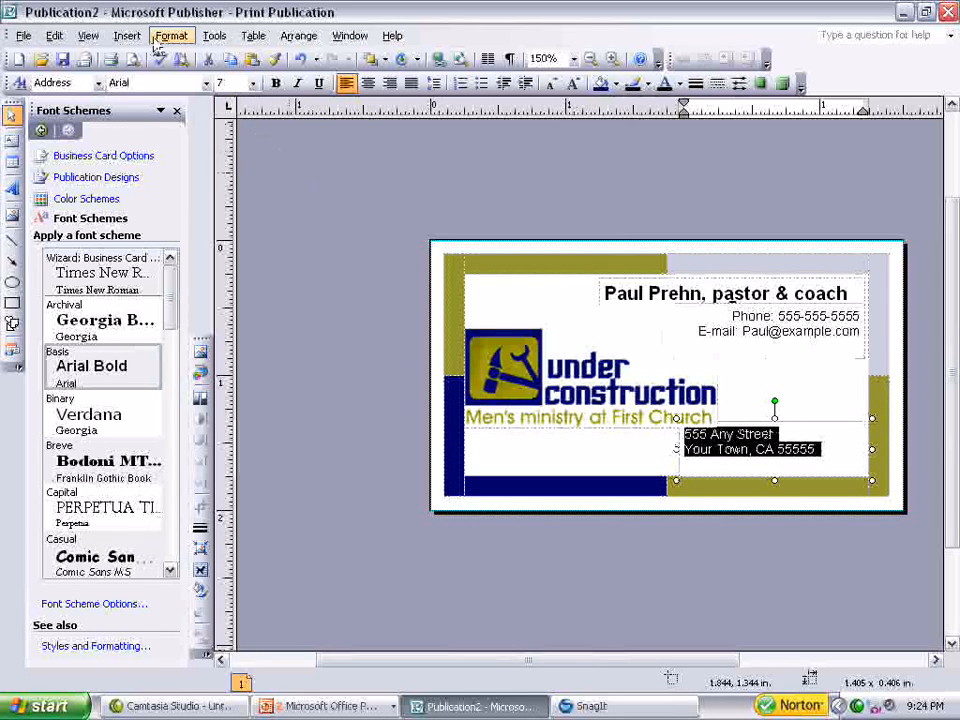
pyautogui.click(390, 85)
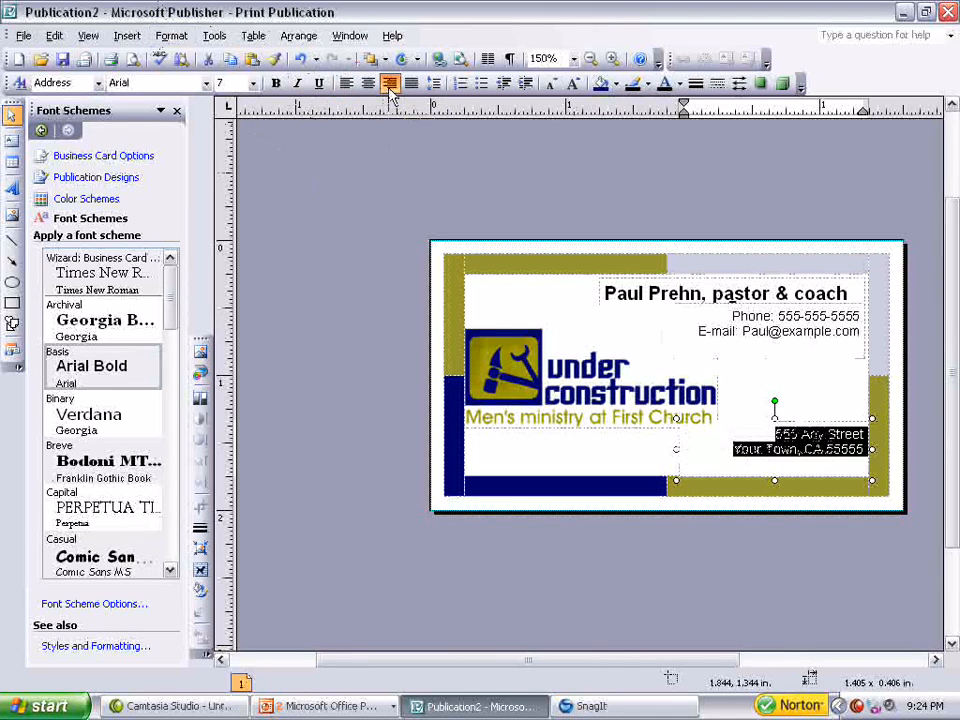
pyautogui.moveTo(775, 417); pyautogui.dragTo(776, 426)
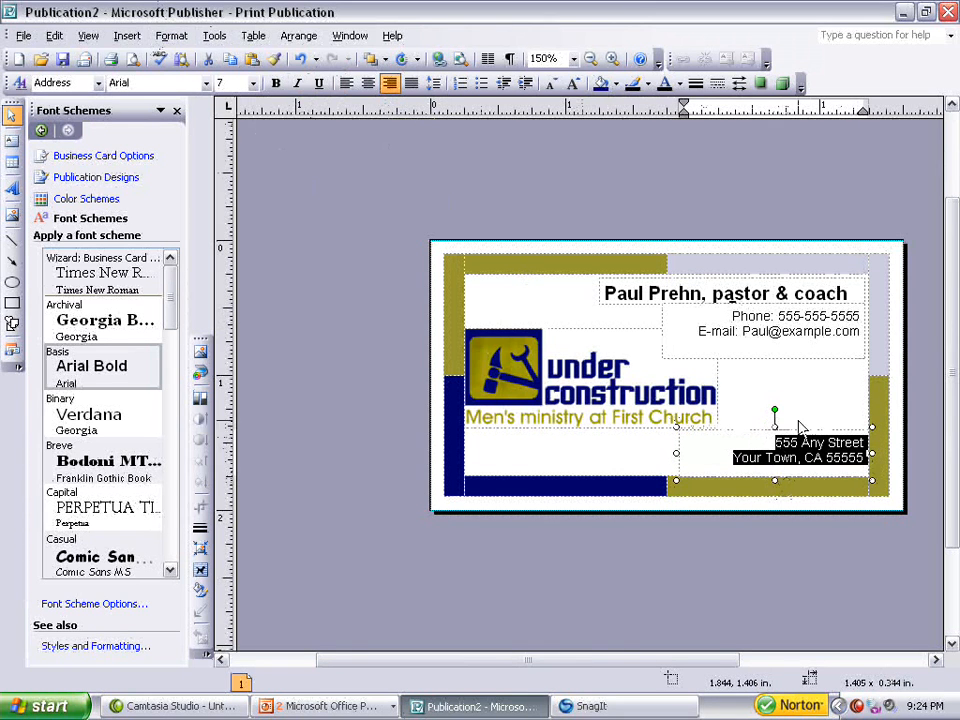
pyautogui.click(836, 422)
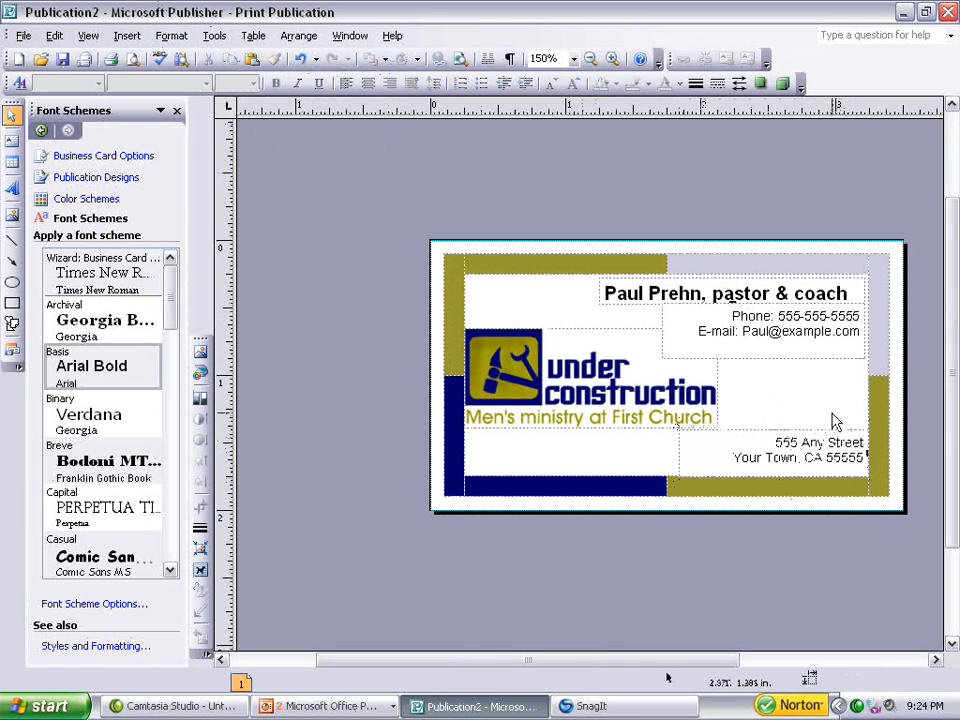
# Make the phone and e-mail lines and the address lines bold.
pyautogui.click(730, 314)
pyautogui.moveTo(733, 315); pyautogui.dragTo(797, 371)
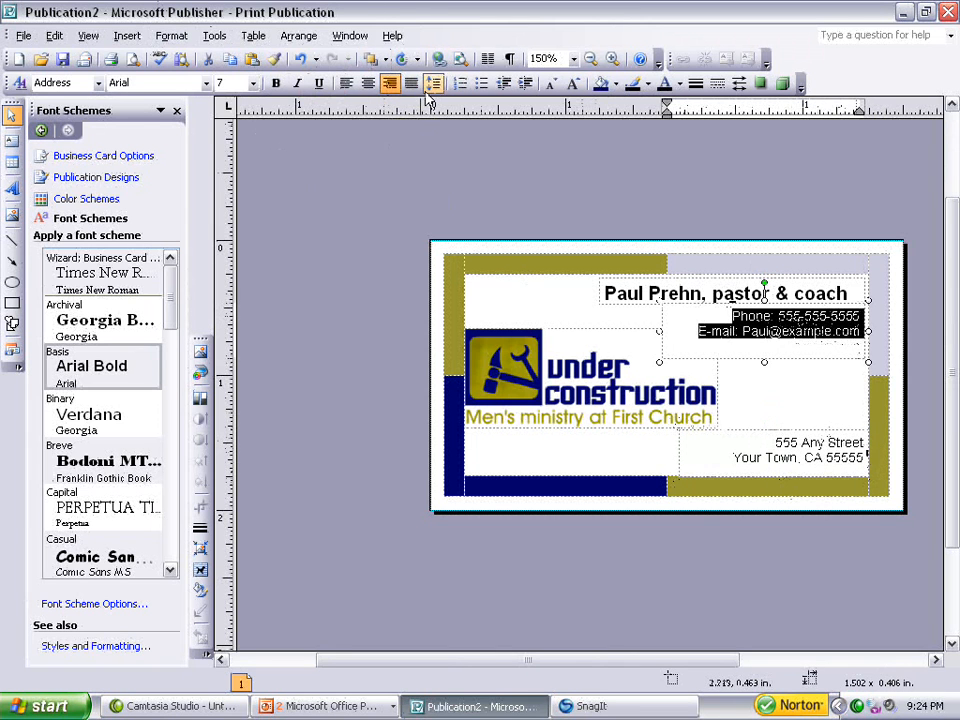
pyautogui.click(276, 83)
pyautogui.moveTo(773, 440); pyautogui.dragTo(866, 460)
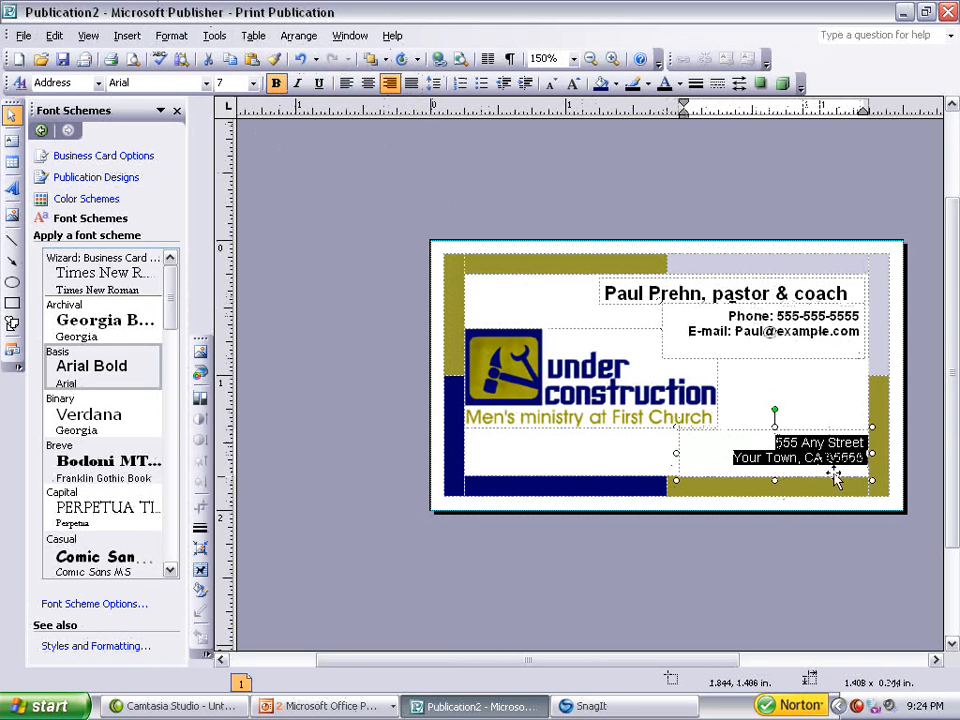
pyautogui.click(276, 84)
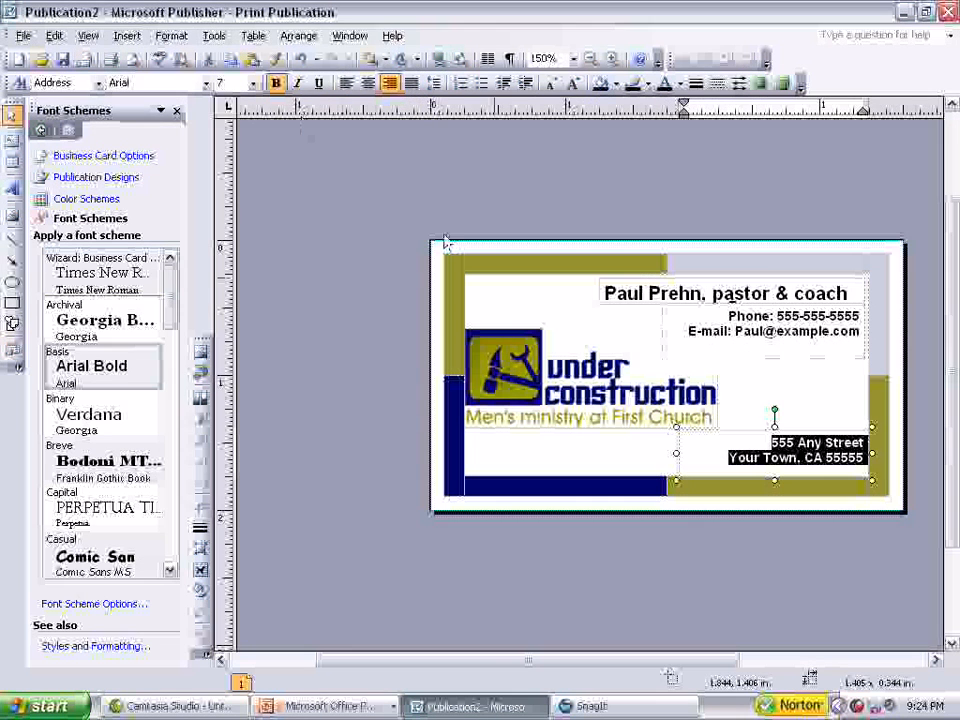
# Enlarge the logo further and nudge the address box down a little.
pyautogui.click(661, 401)
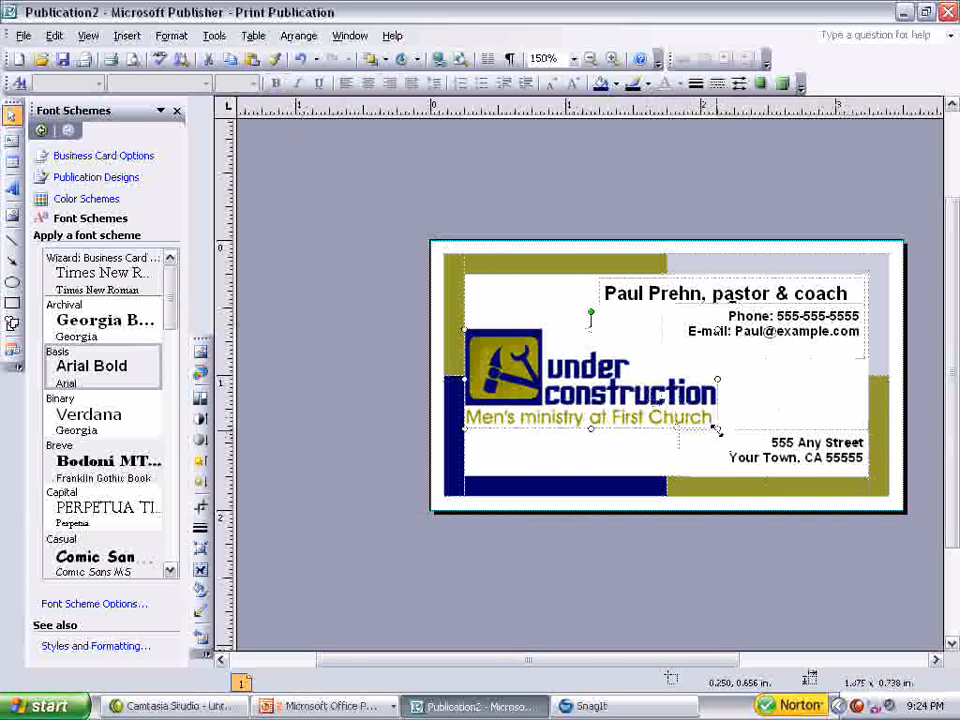
pyautogui.moveTo(716, 430); pyautogui.dragTo(759, 442)
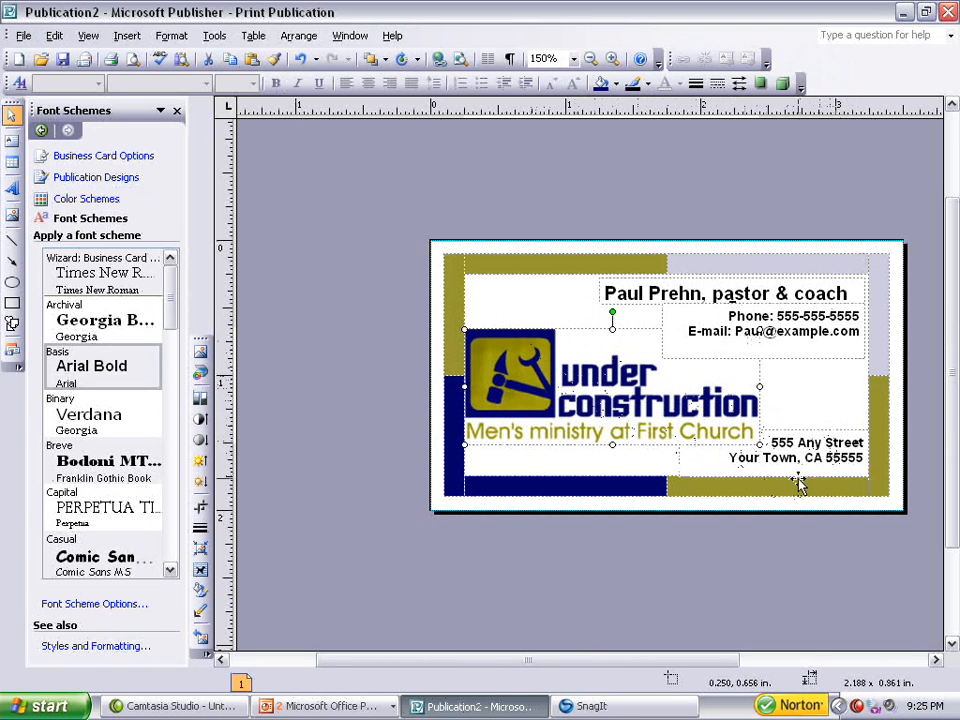
pyautogui.click(782, 430)
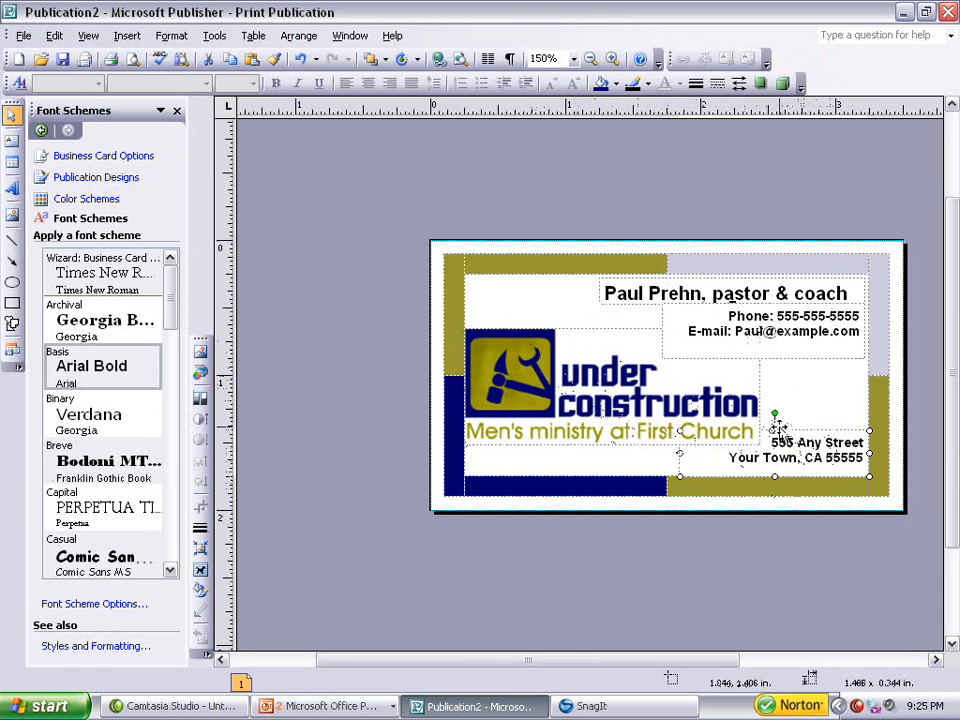
pyautogui.moveTo(775, 430); pyautogui.dragTo(775, 434)
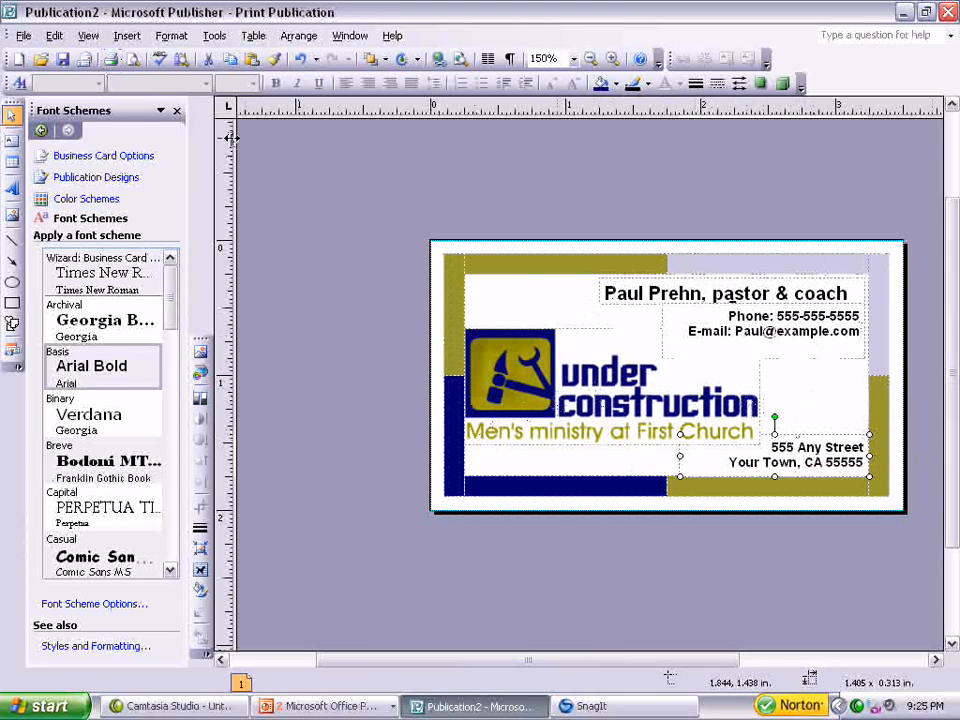
# Hide boundaries and guides and nudge the logo up slightly.
pyautogui.click(89, 39)
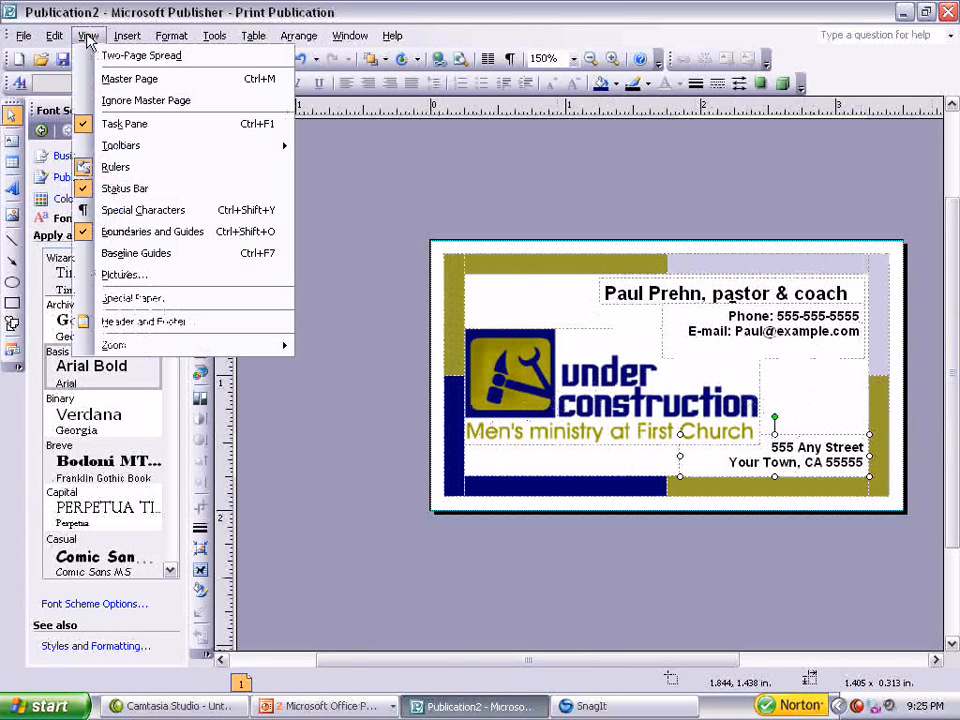
pyautogui.click(129, 234)
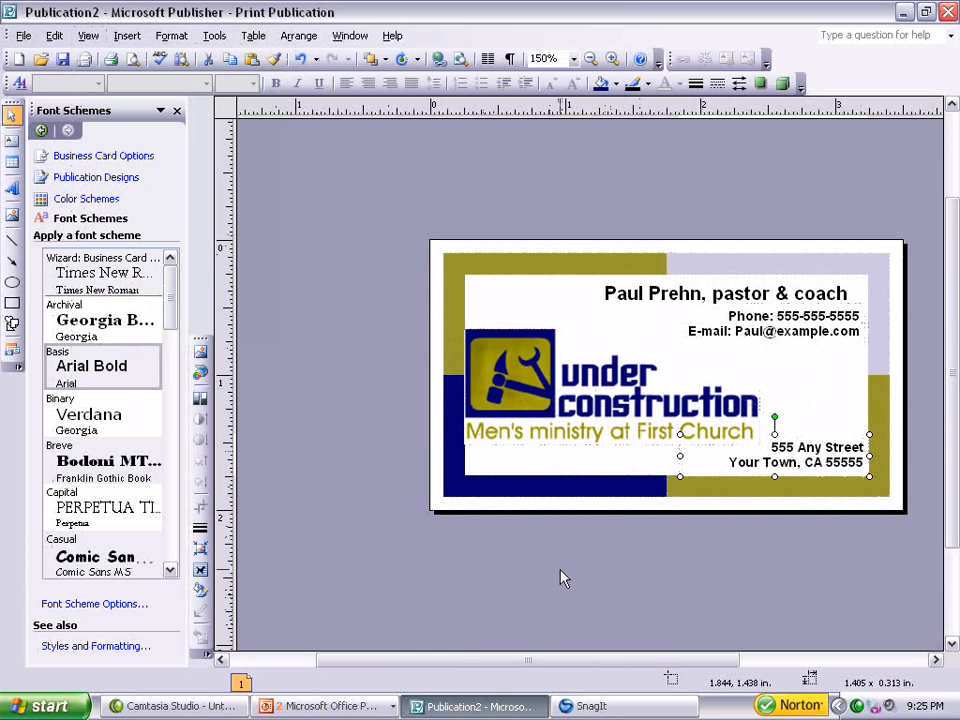
pyautogui.click(522, 379)
pyautogui.moveTo(522, 379); pyautogui.dragTo(521, 375)
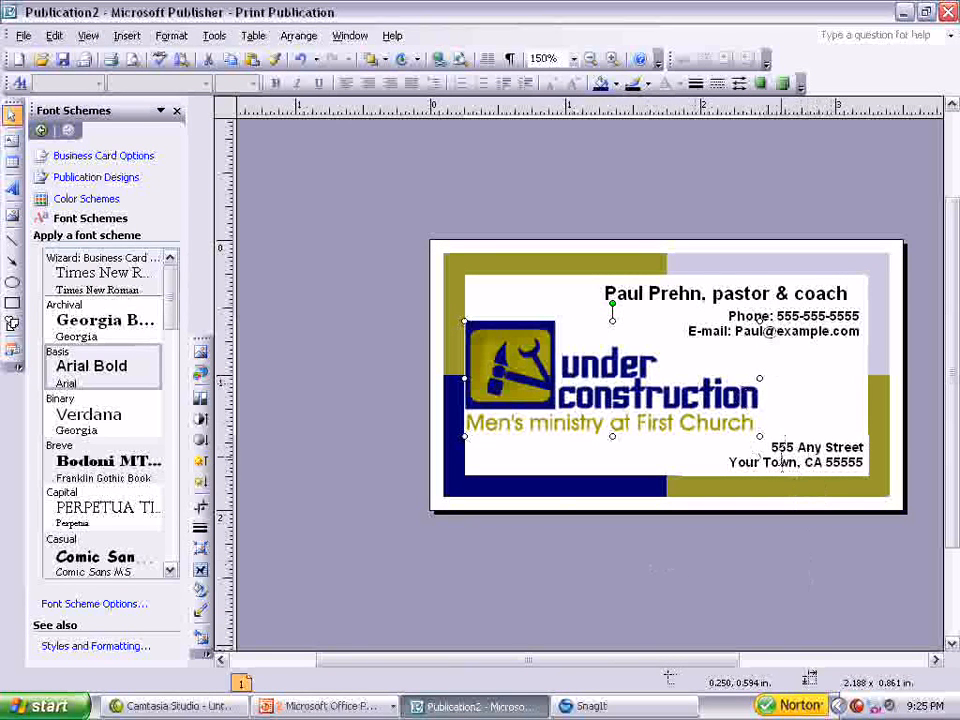
# Color the name and title line dark blue from the font color scheme swatches.
pyautogui.moveTo(853, 293); pyautogui.dragTo(603, 293)
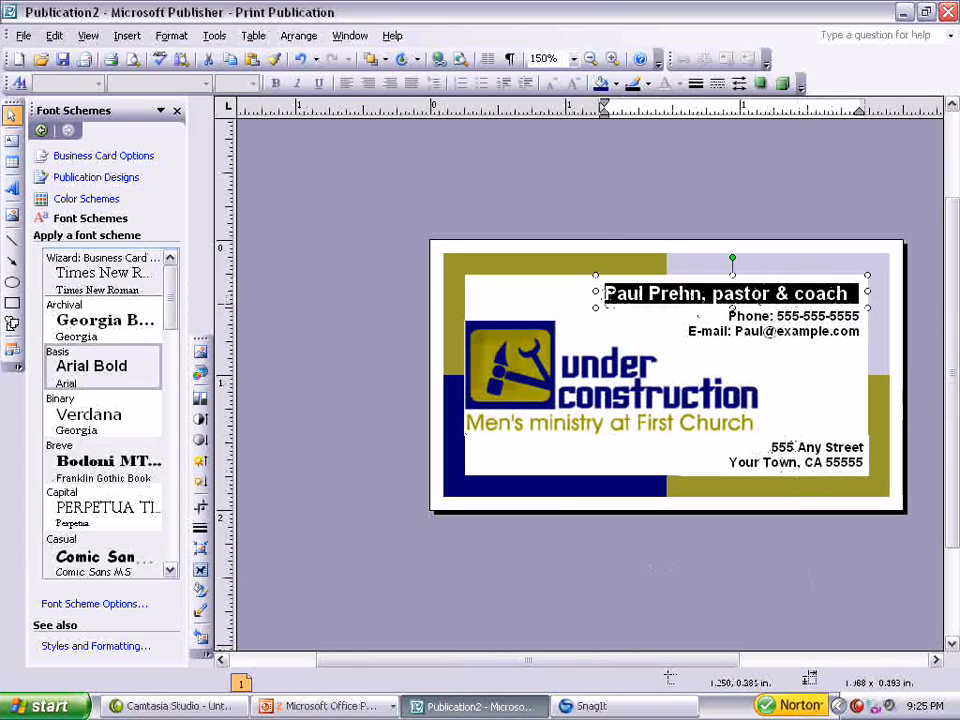
pyautogui.click(680, 84)
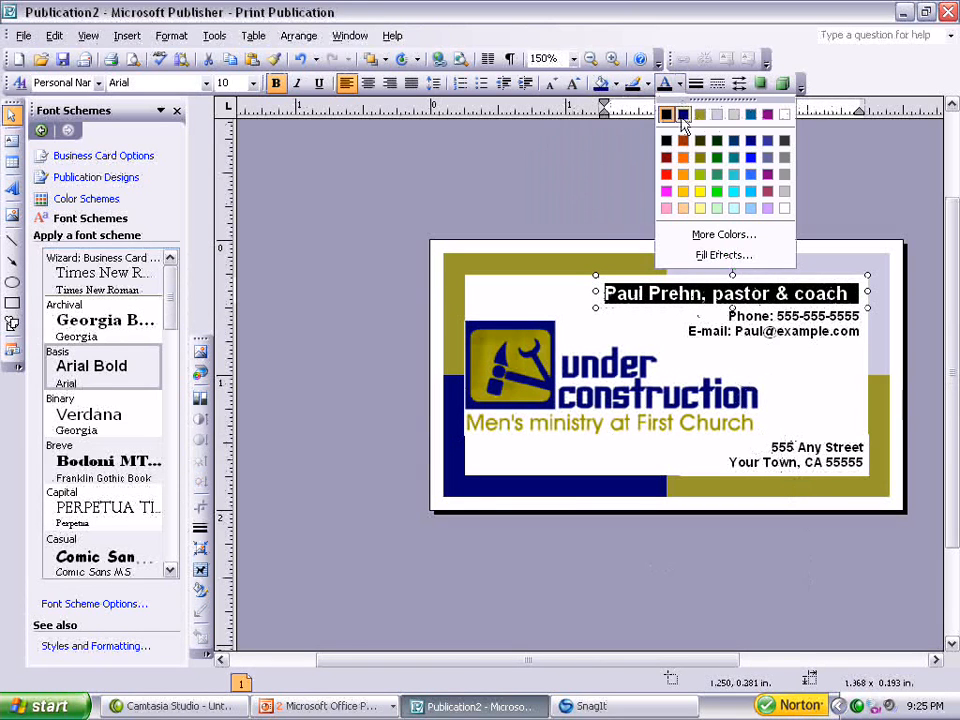
pyautogui.click(683, 114)
pyautogui.click(641, 208)
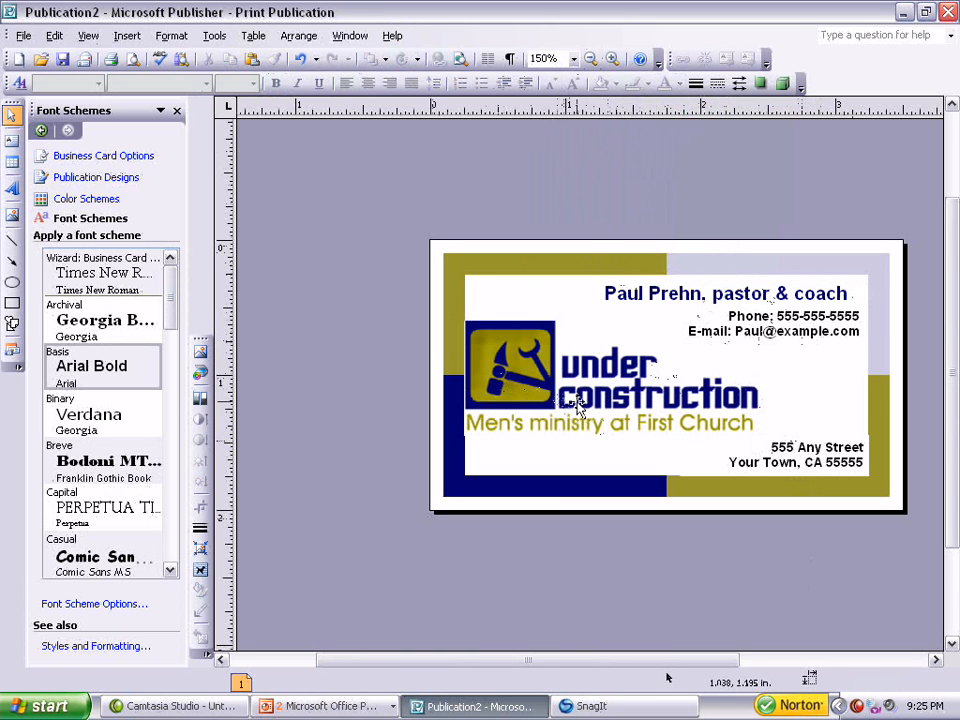
# Nudge the logo group slightly to the right.
pyautogui.click(539, 385)
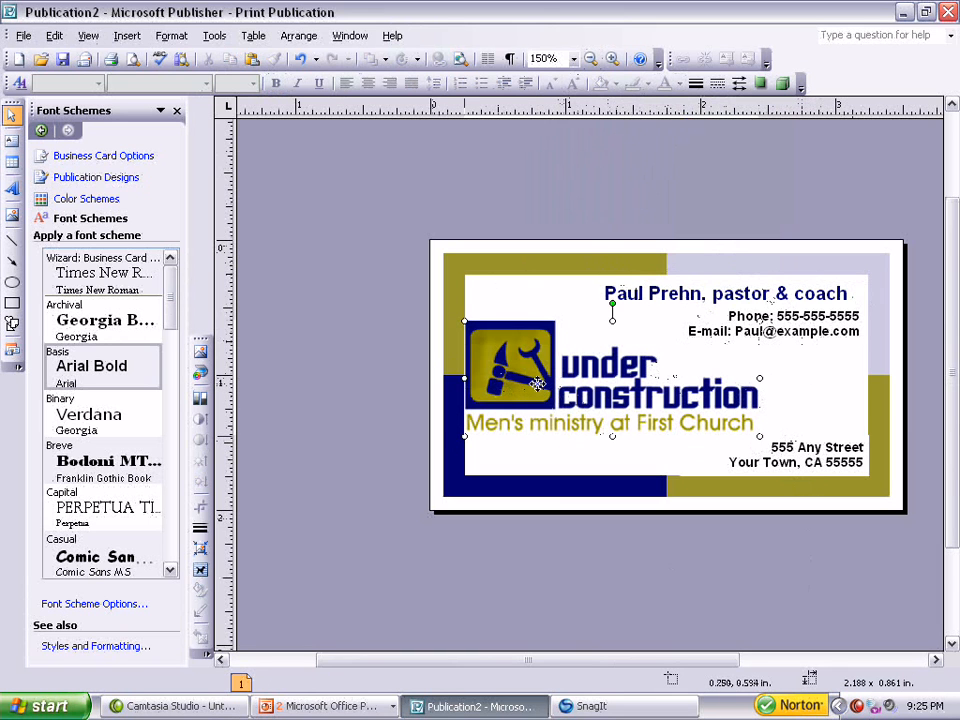
pyautogui.moveTo(541, 384); pyautogui.dragTo(545, 385)
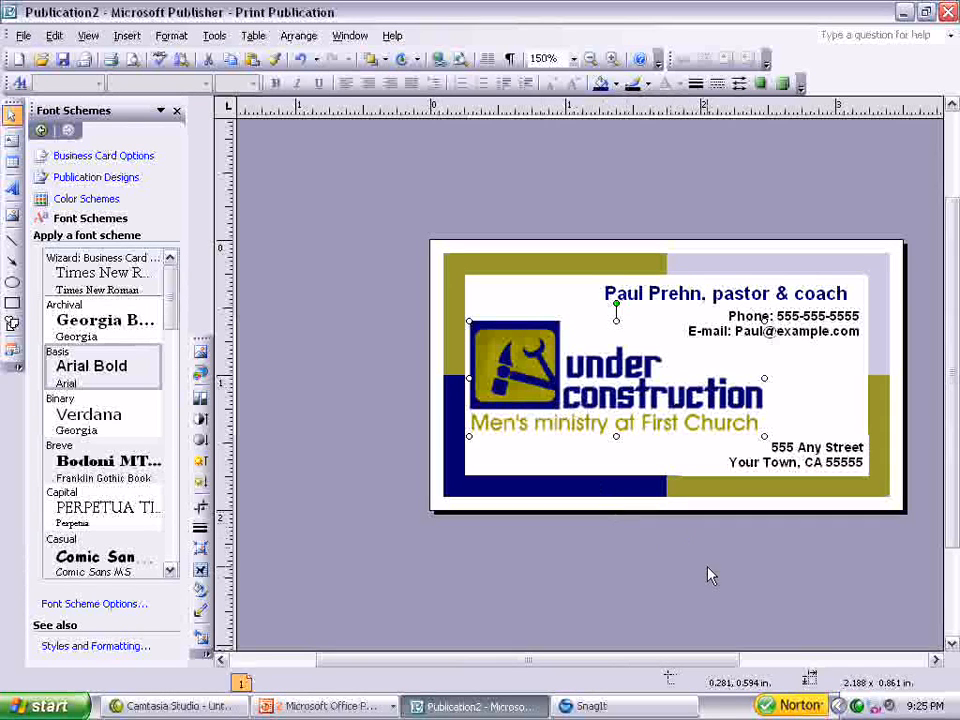
# Select the address text box and nudge it slightly into place.
pyautogui.click(813, 462)
pyautogui.click(872, 458)
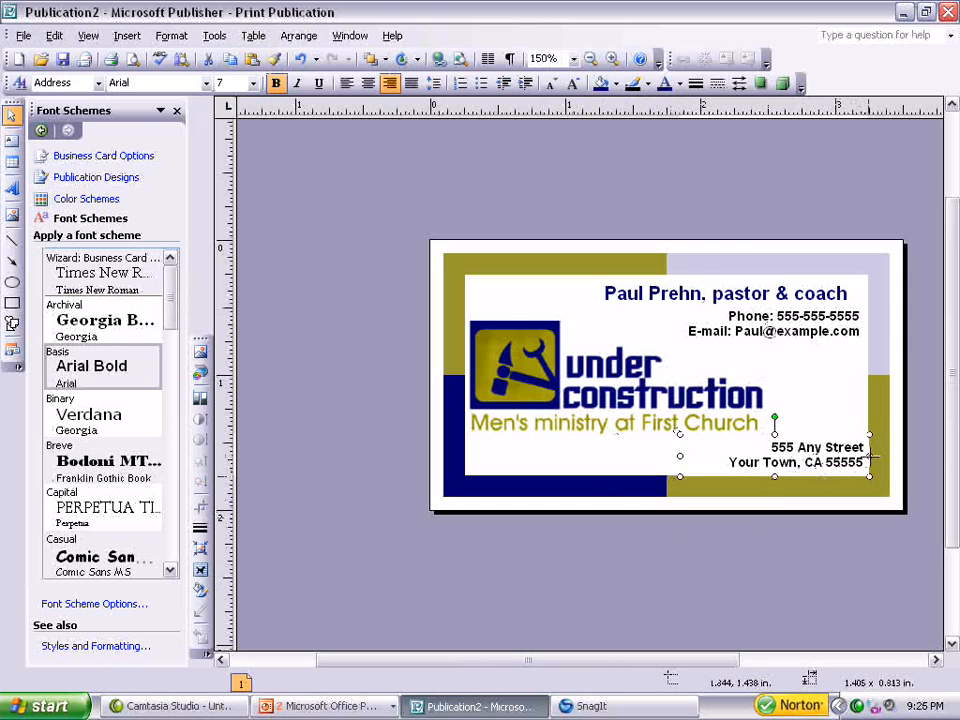
pyautogui.moveTo(872, 456); pyautogui.dragTo(872, 458)
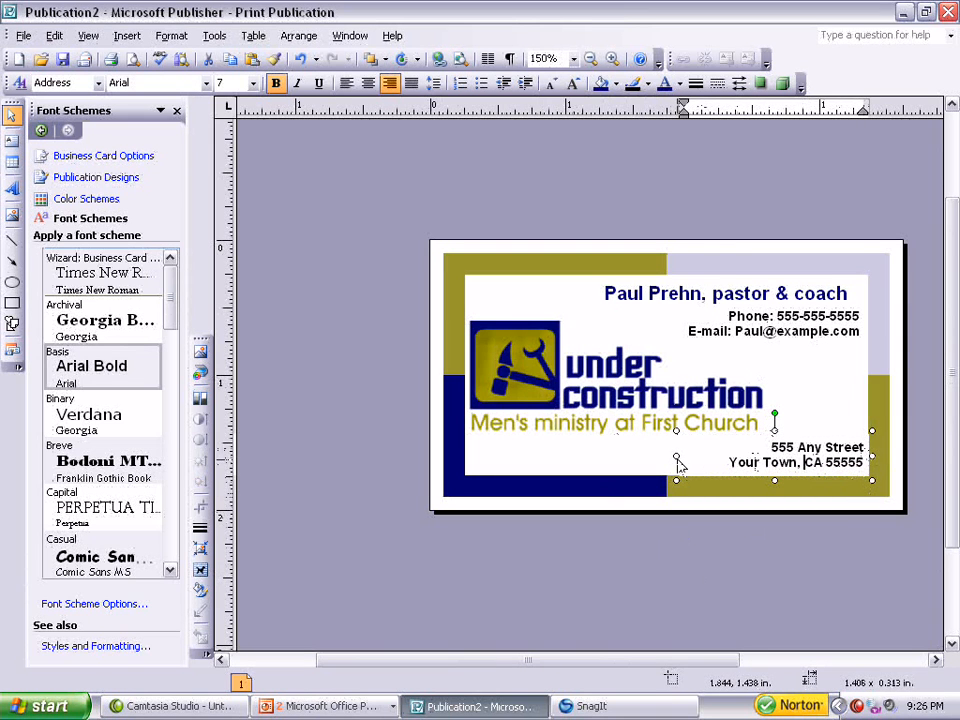
pyautogui.click(872, 455)
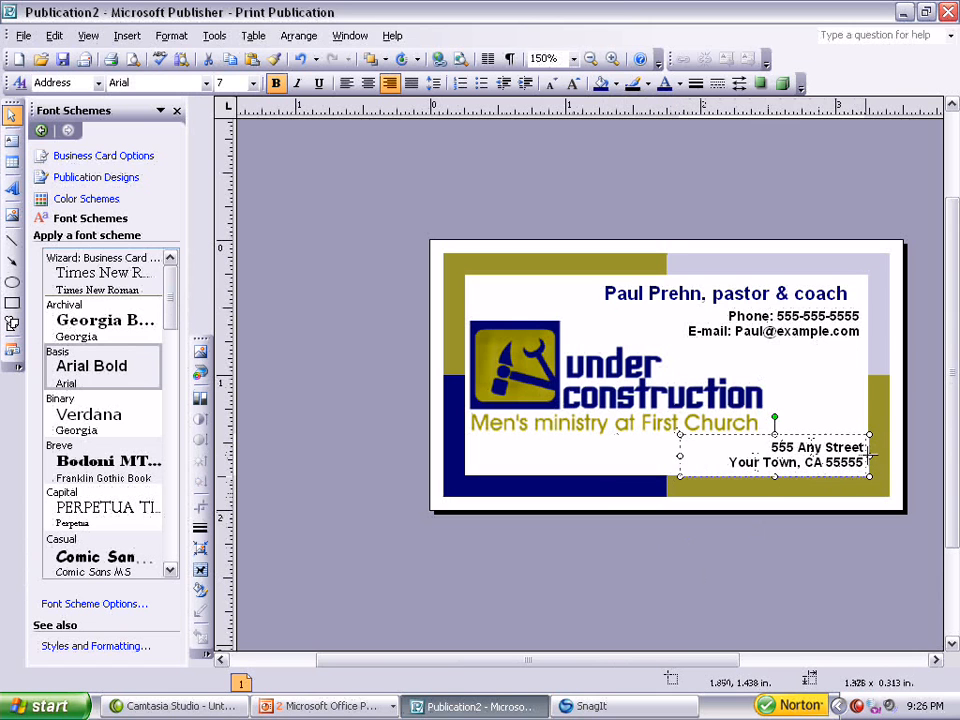
pyautogui.click(840, 568)
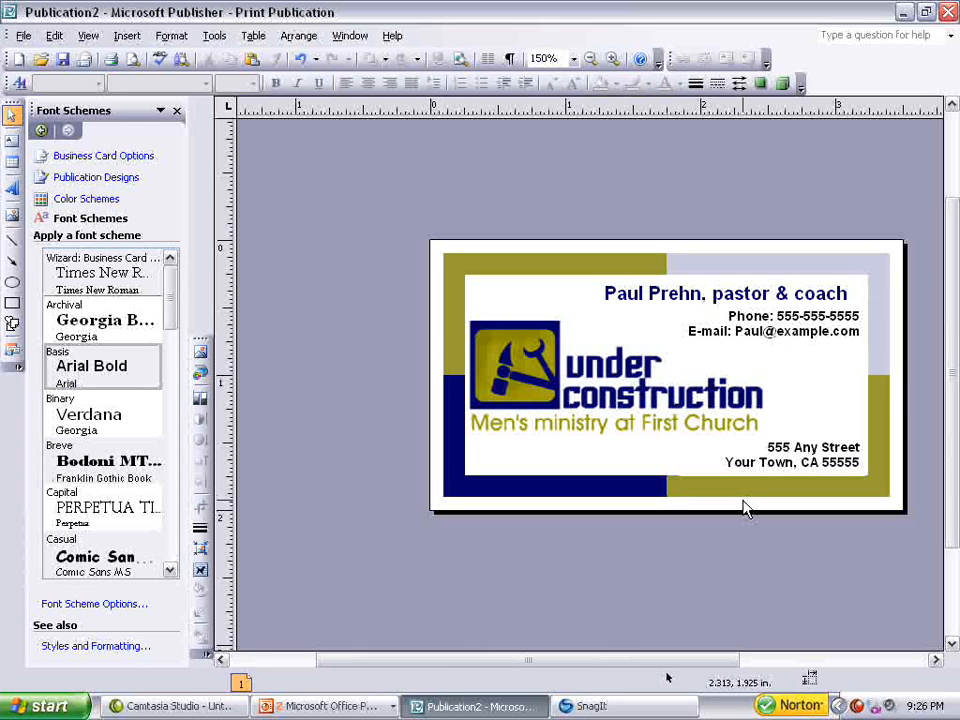
# Insert one blank page after the current page.
pyautogui.click(137, 40)
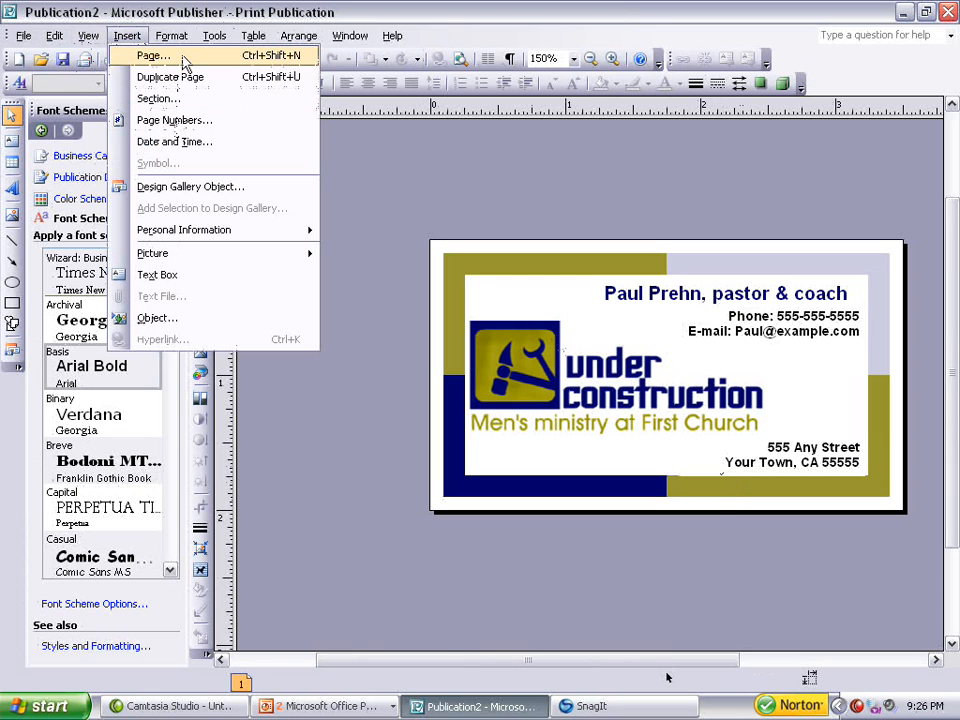
pyautogui.click(155, 56)
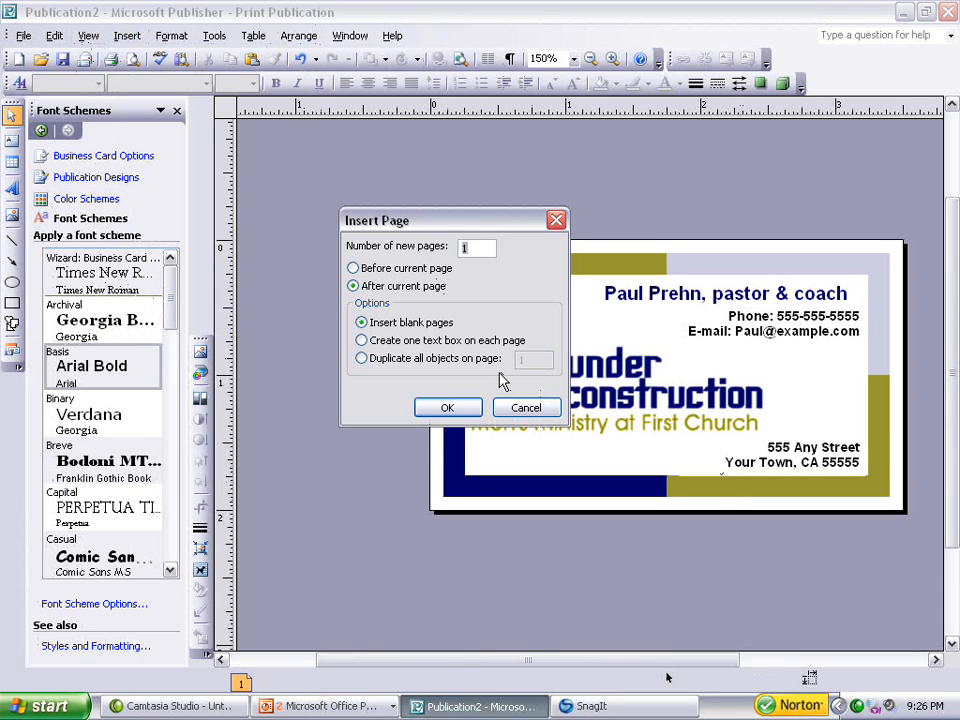
pyautogui.click(447, 408)
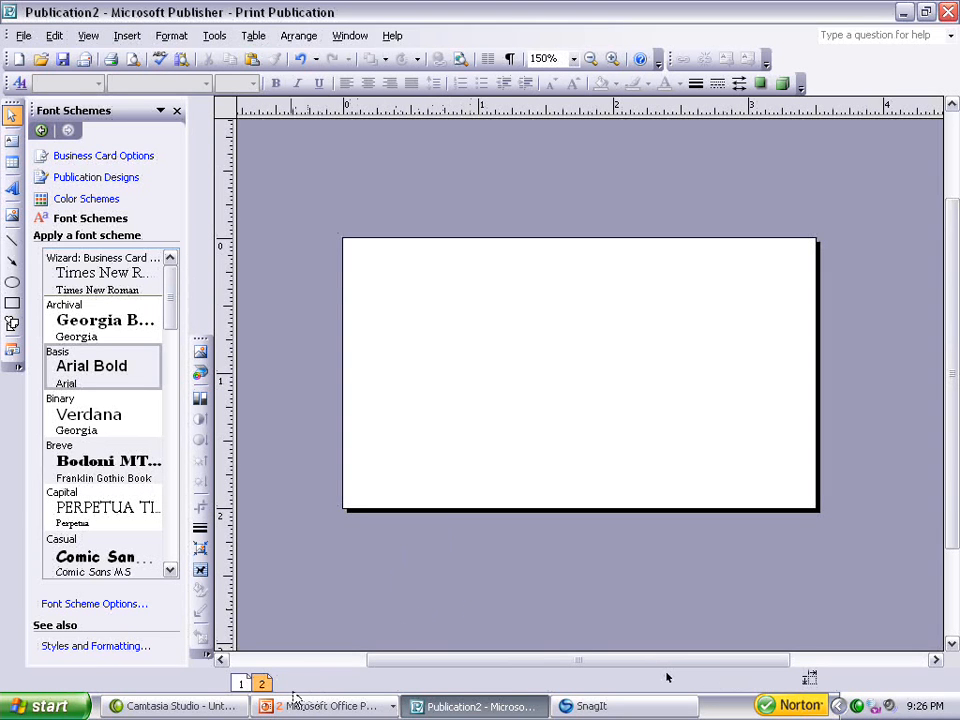
# Open the publication "Mens Business Card front and back" with macros disabled.
pyautogui.click(24, 37)
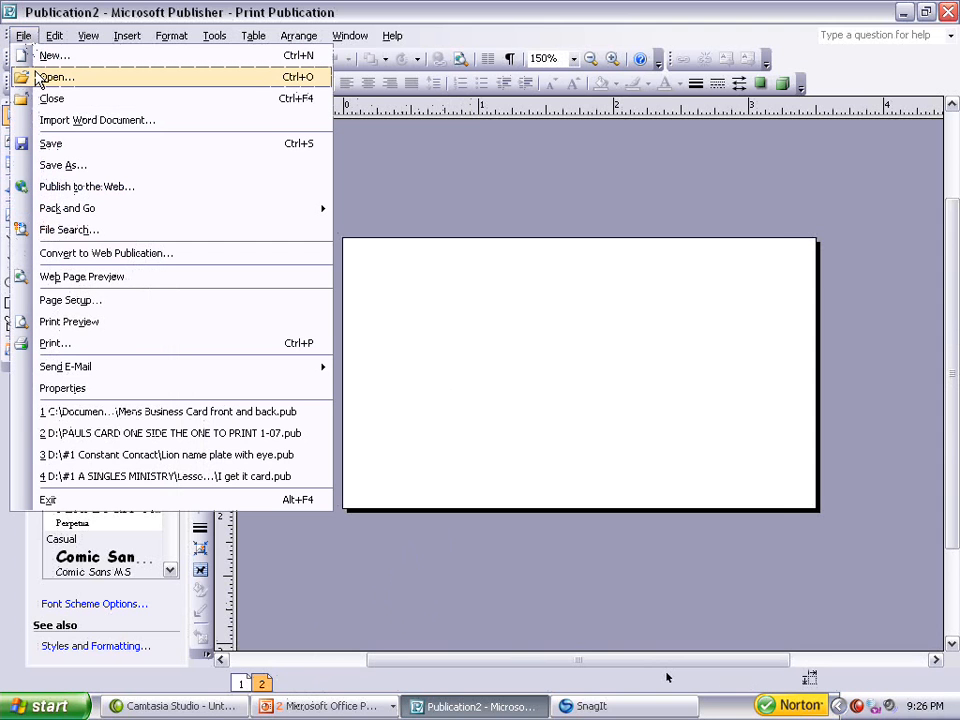
pyautogui.click(45, 77)
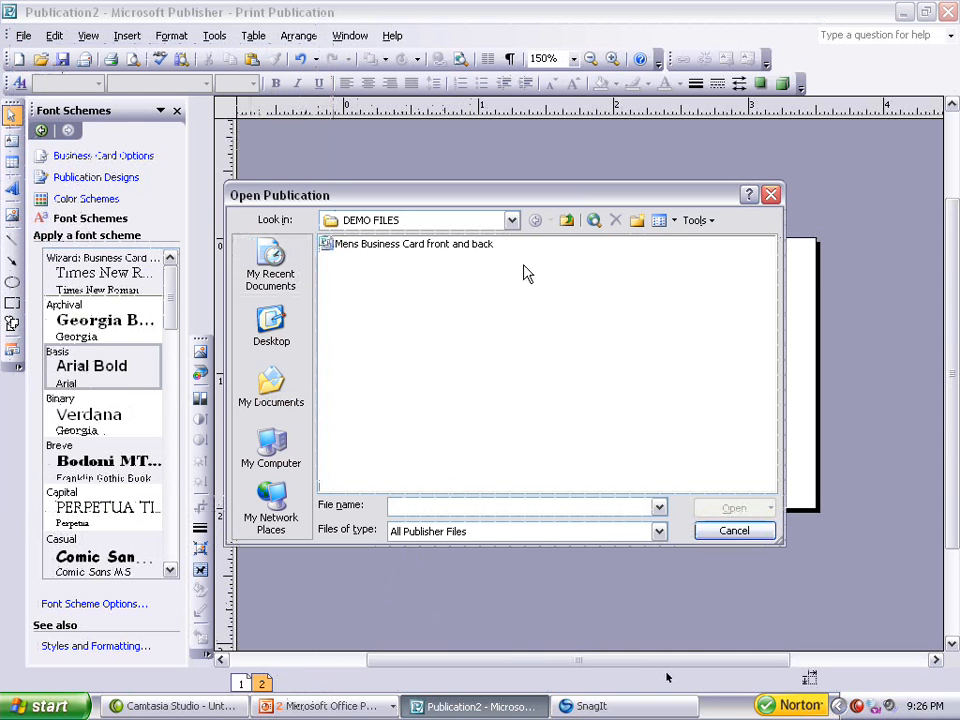
pyautogui.doubleClick(422, 246)
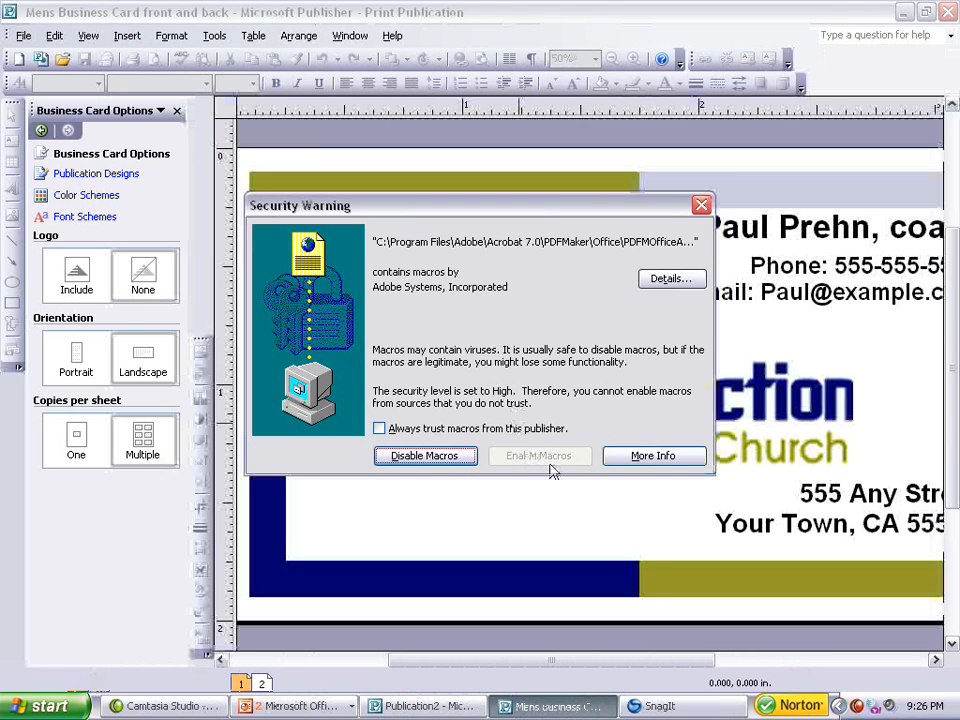
pyautogui.press('Return')
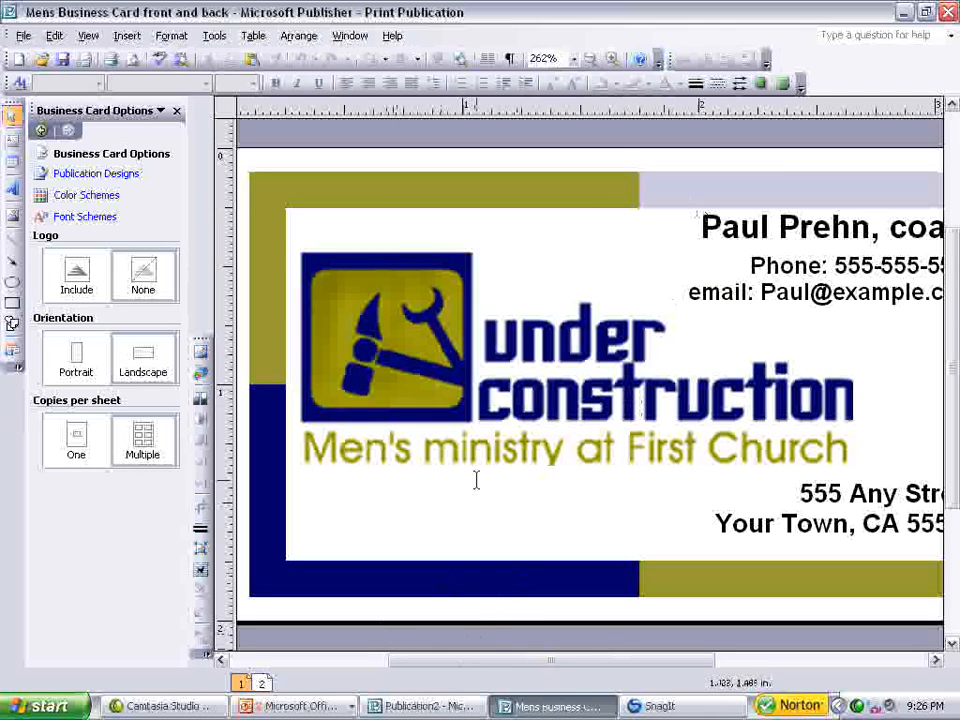
# Examine the back page and the front page of the opened business card.
pyautogui.click(590, 59)
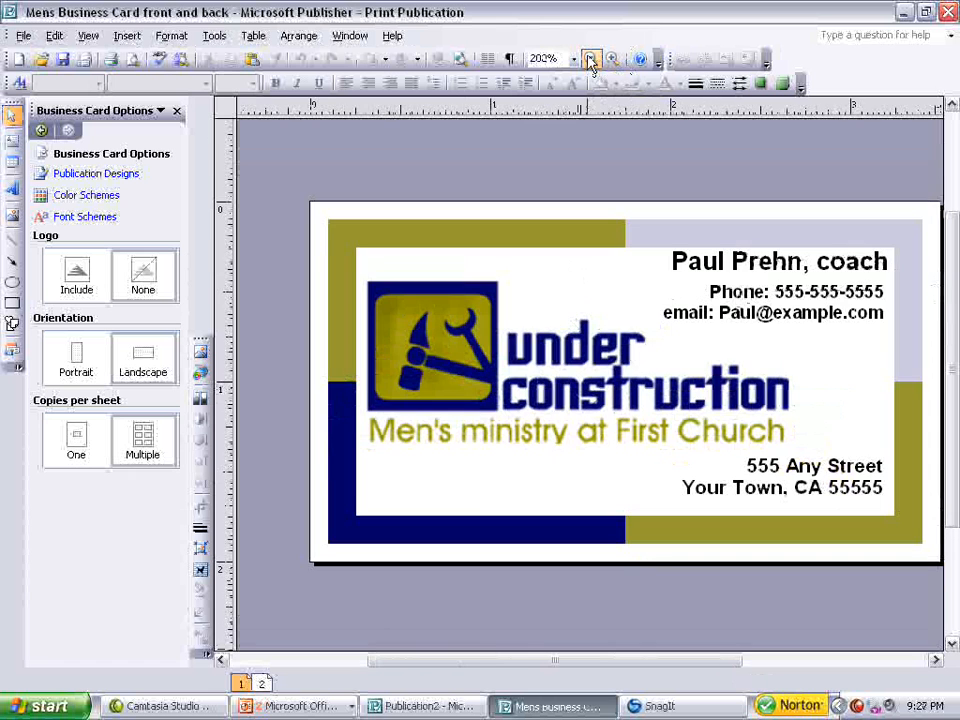
pyautogui.click(262, 685)
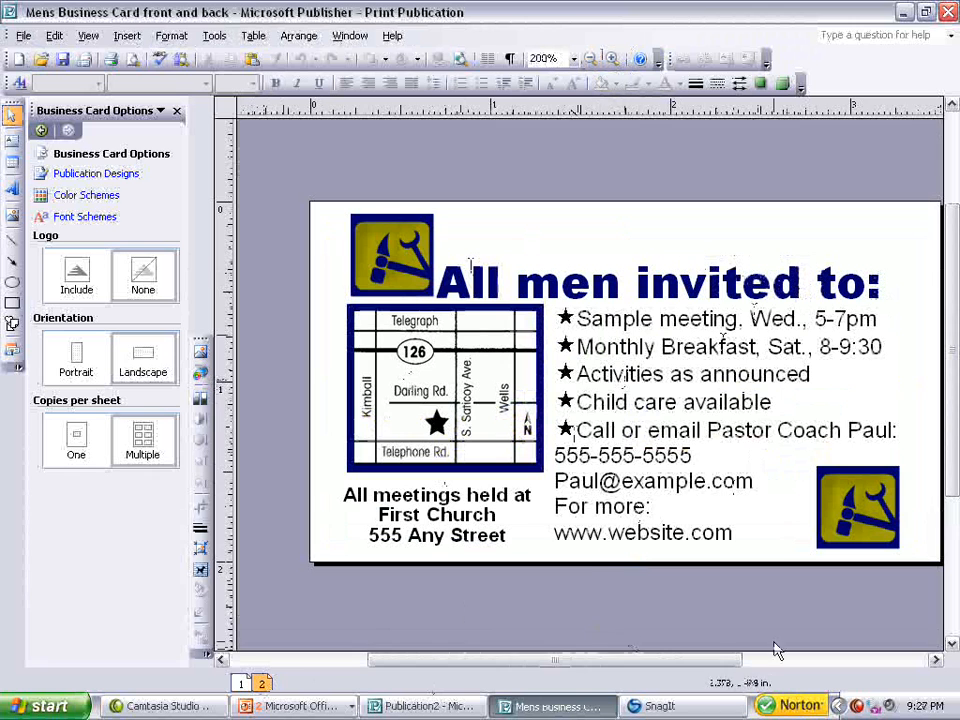
pyautogui.moveTo(726, 669); pyautogui.dragTo(752, 671)
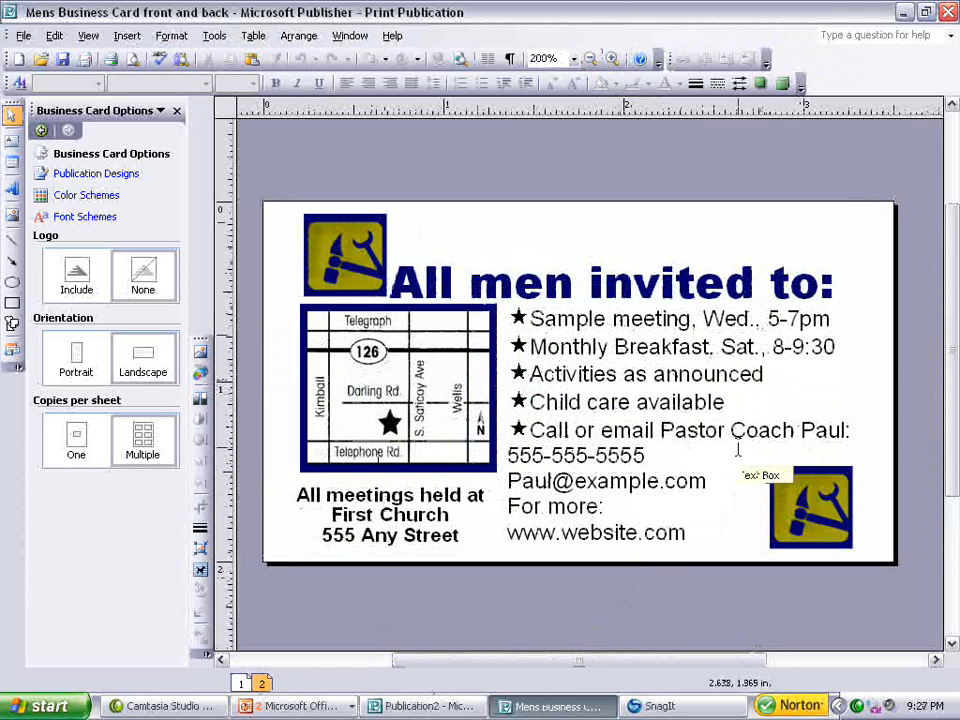
pyautogui.click(242, 685)
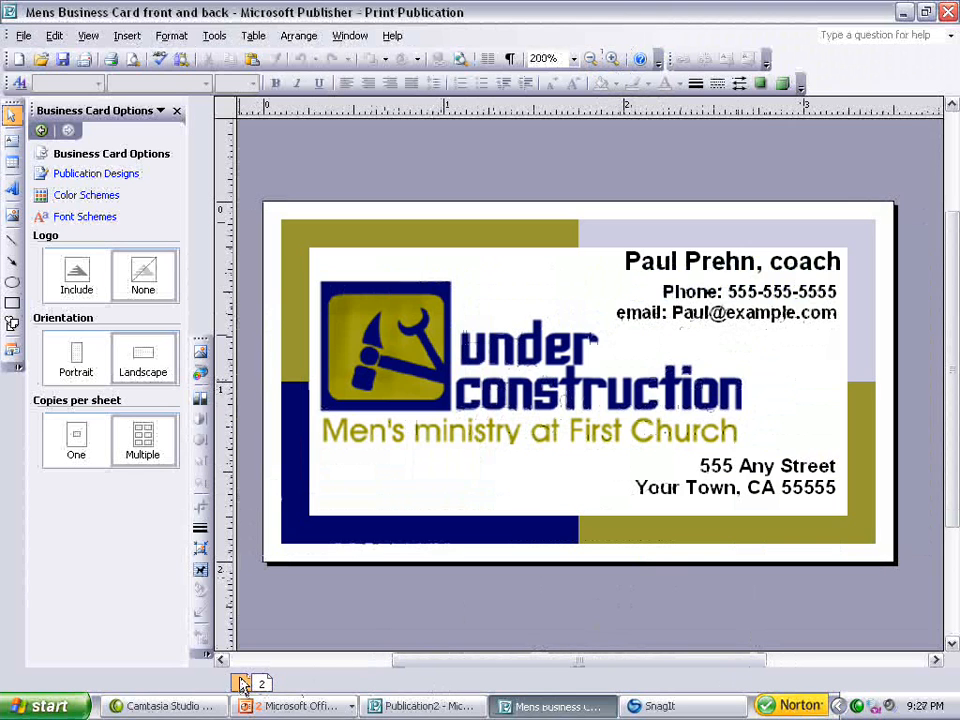
# Color the name line dark blue.
pyautogui.click(626, 261)
pyautogui.moveTo(626, 261); pyautogui.dragTo(840, 261)
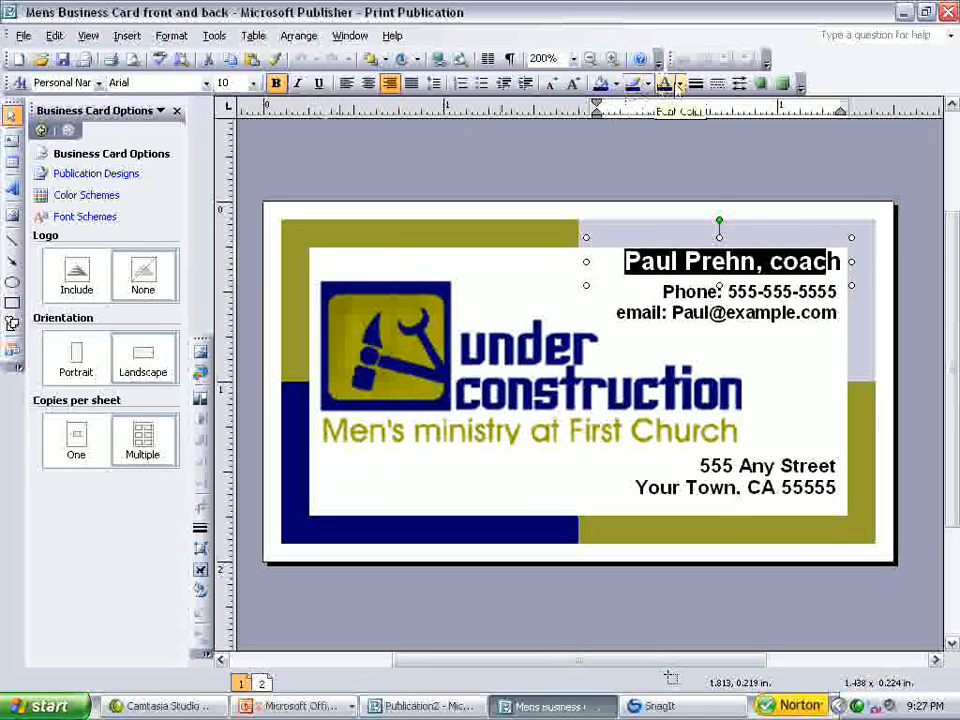
pyautogui.click(679, 88)
pyautogui.click(682, 112)
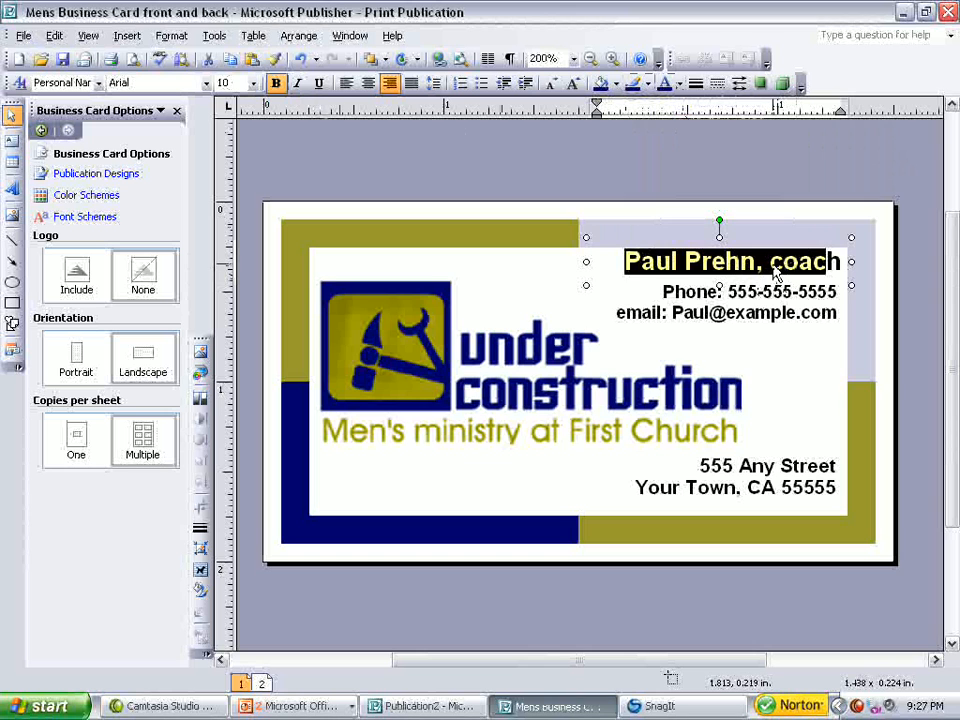
pyautogui.click(770, 262)
pyautogui.moveTo(841, 261); pyautogui.dragTo(589, 261)
pyautogui.click(679, 88)
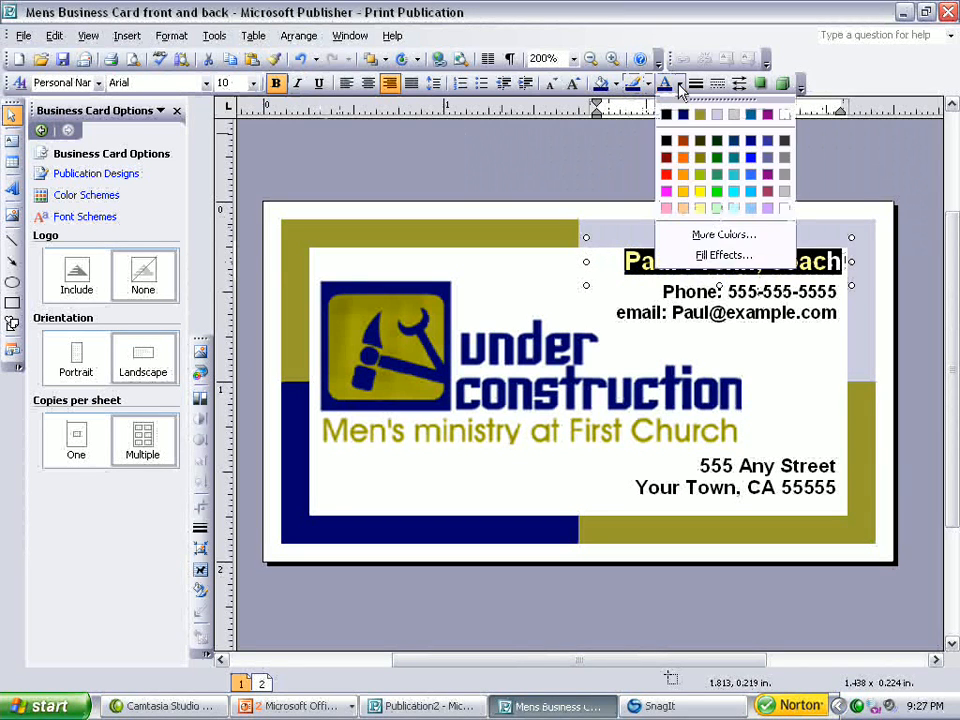
pyautogui.click(668, 114)
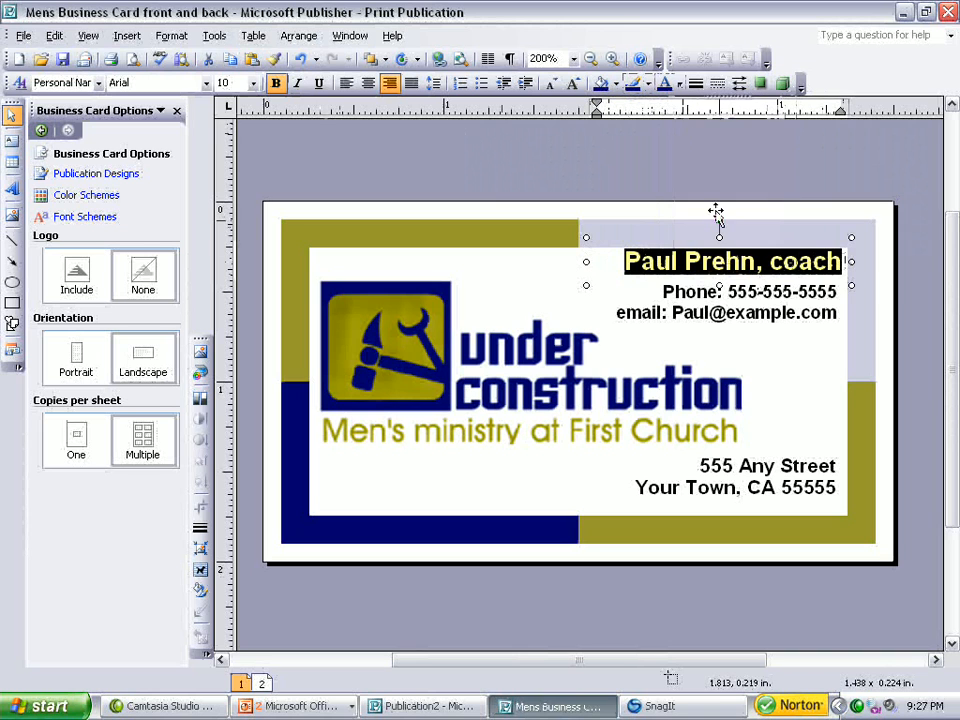
pyautogui.click(769, 257)
pyautogui.press('Delete')
pyautogui.press('Delete')
pyautogui.press('Delete')
pyautogui.press('Delete')
pyautogui.press('Delete')
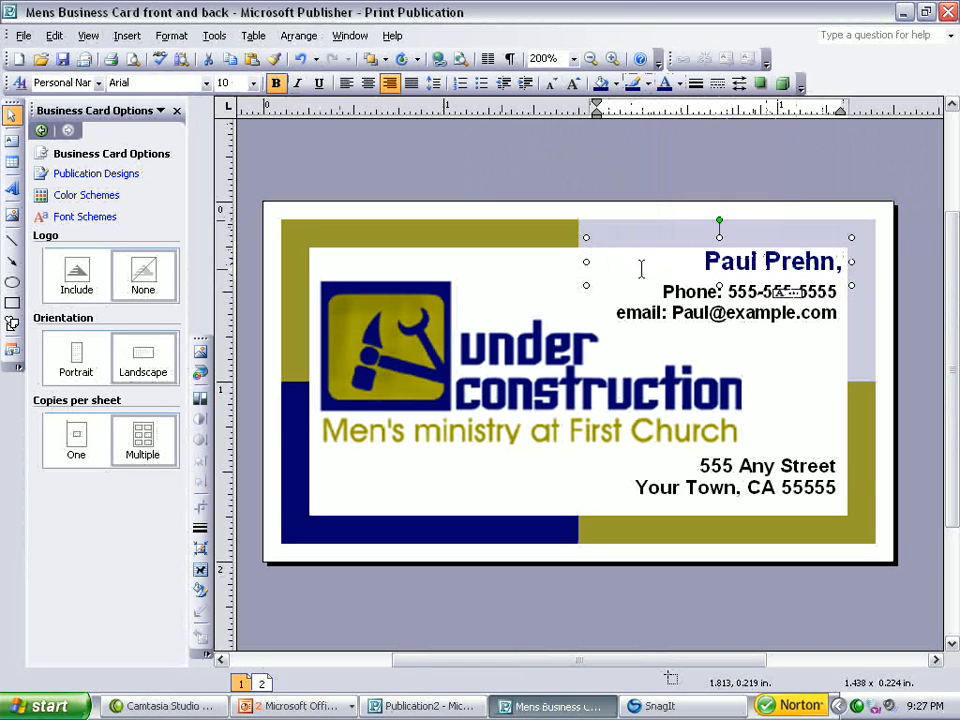
pyautogui.moveTo(585, 262); pyautogui.dragTo(500, 266)
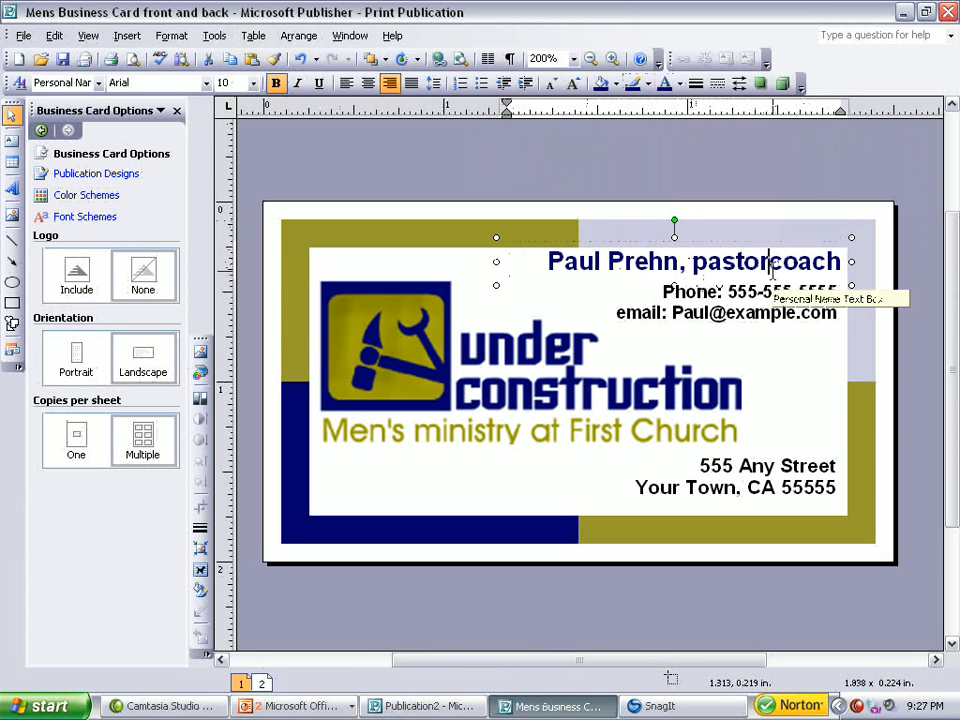
pyautogui.click(771, 262)
pyautogui.write('&')
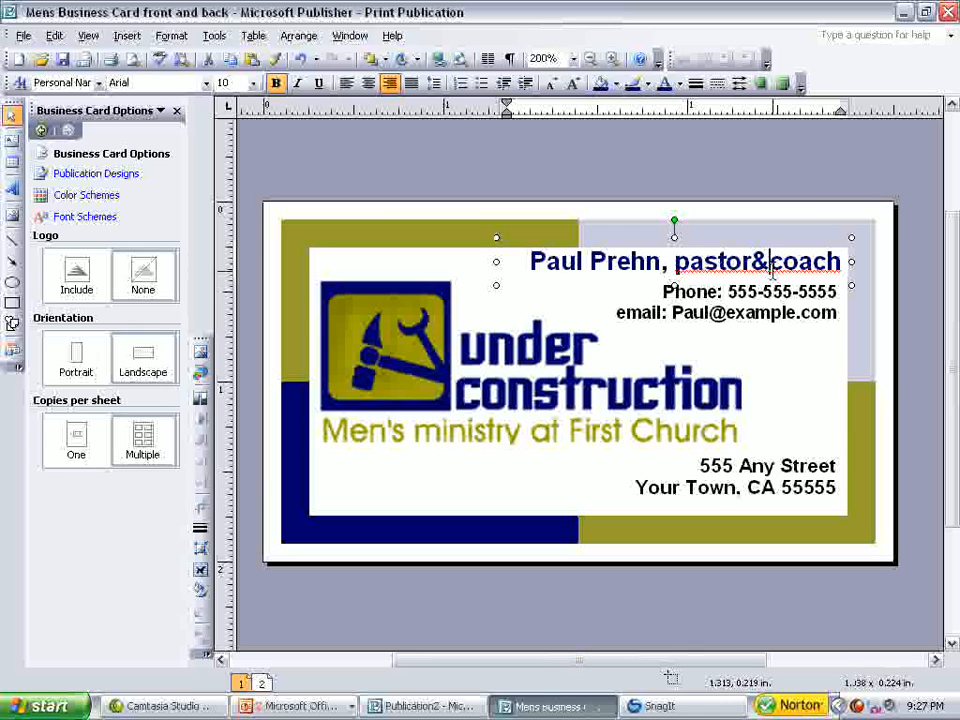
pyautogui.press('Left')
pyautogui.press('Left')
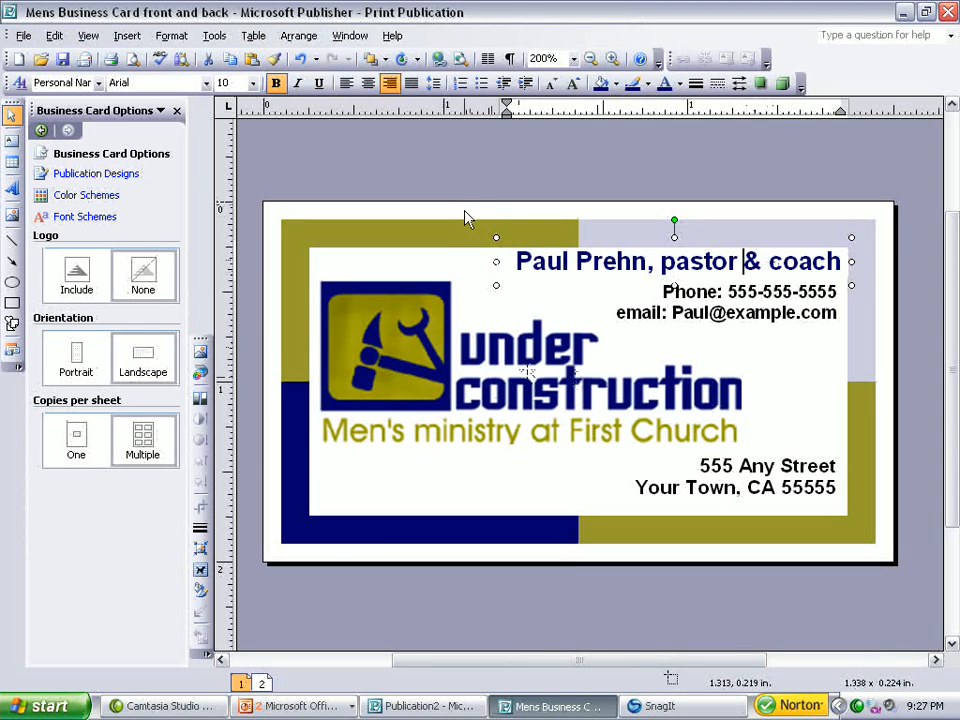
pyautogui.click(452, 183)
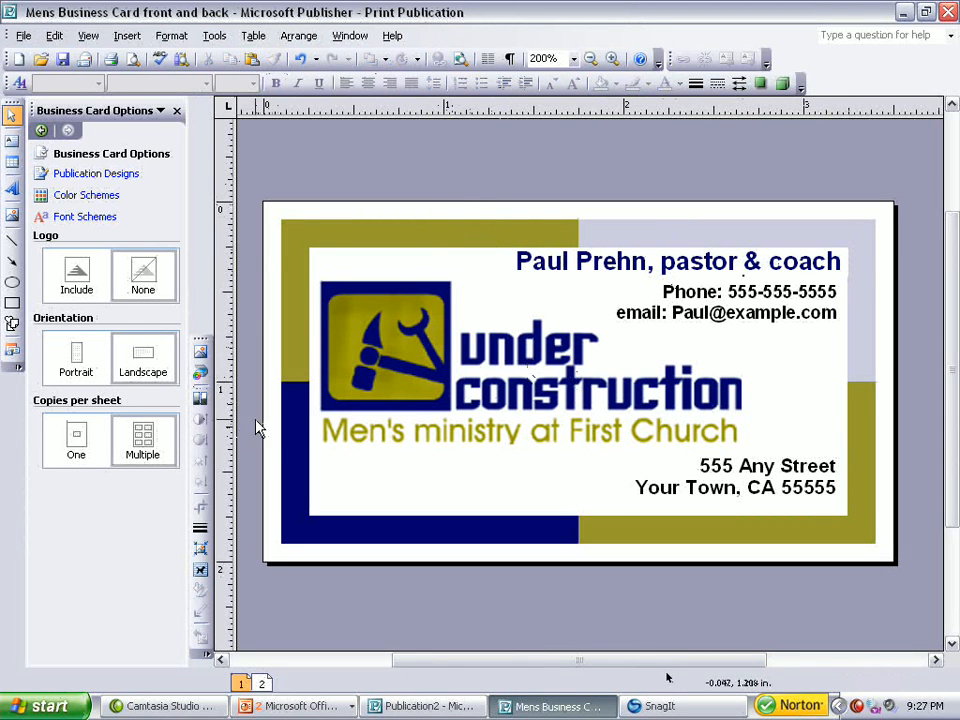
# Open the print options for multiple copies per sheet.
pyautogui.click(23, 37)
pyautogui.click(100, 344)
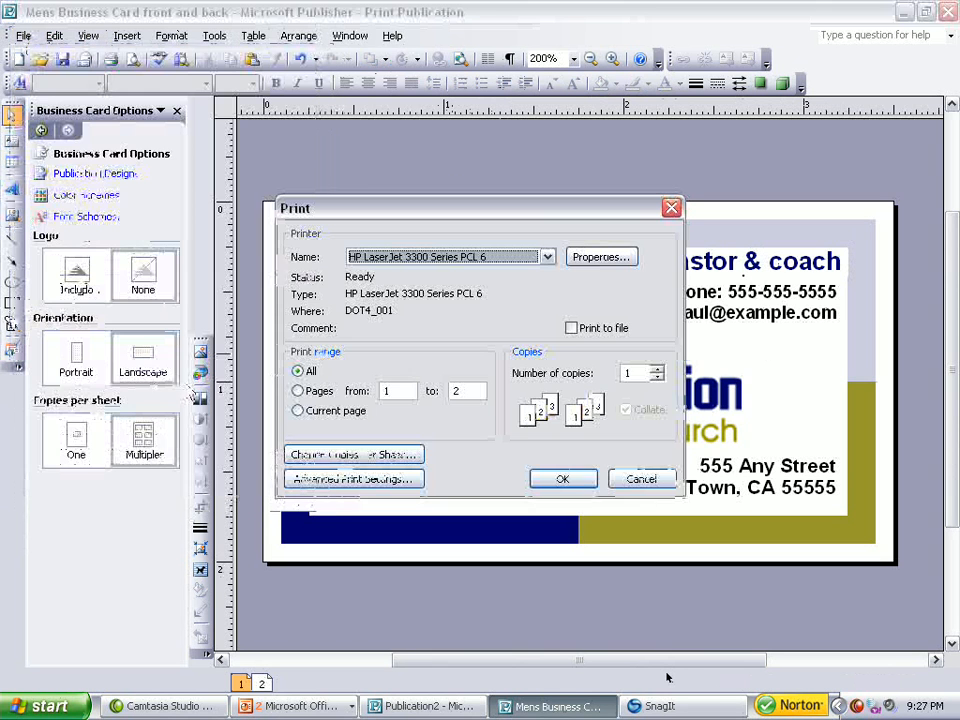
pyautogui.click(354, 455)
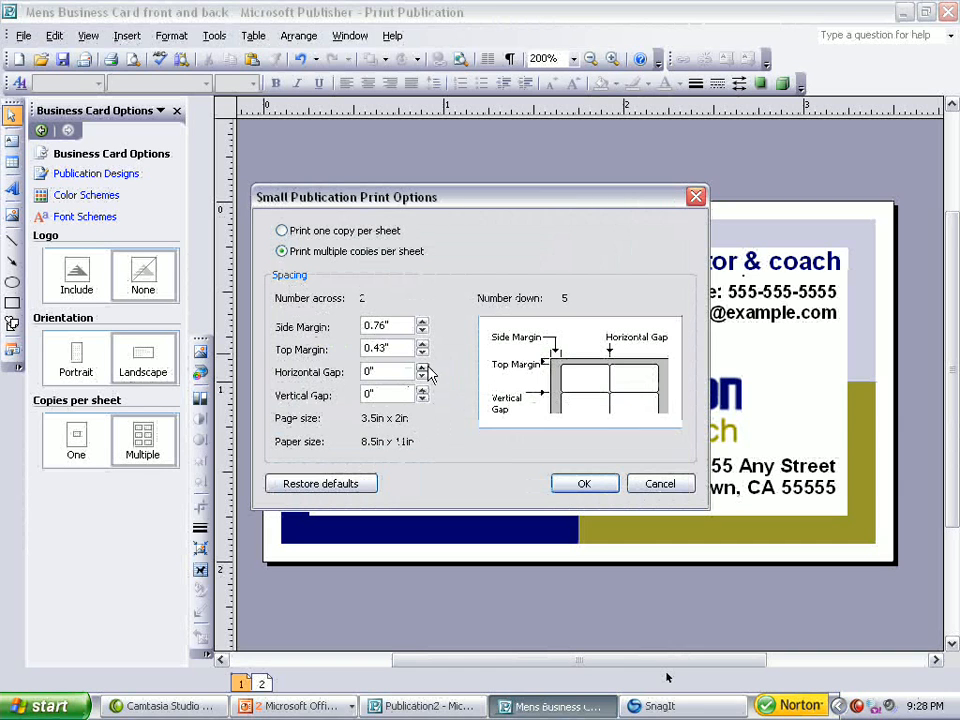
# Try adjusting the side and top margins with the spinners.
pyautogui.moveTo(422, 331); pyautogui.dragTo(424, 326)
pyautogui.click(423, 324)
pyautogui.click(423, 346)
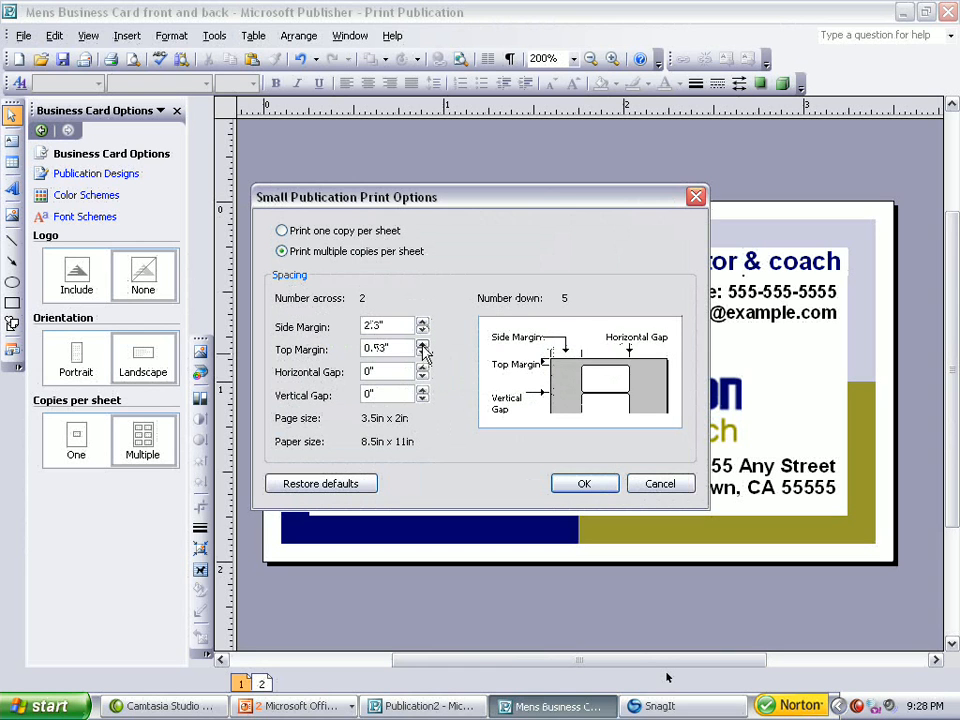
pyautogui.click(423, 346)
pyautogui.click(423, 346)
pyautogui.click(423, 356)
pyautogui.click(422, 353)
pyautogui.click(422, 353)
pyautogui.click(422, 353)
pyautogui.click(422, 353)
pyautogui.click(422, 346)
pyautogui.click(422, 346)
pyautogui.click(422, 353)
pyautogui.click(422, 353)
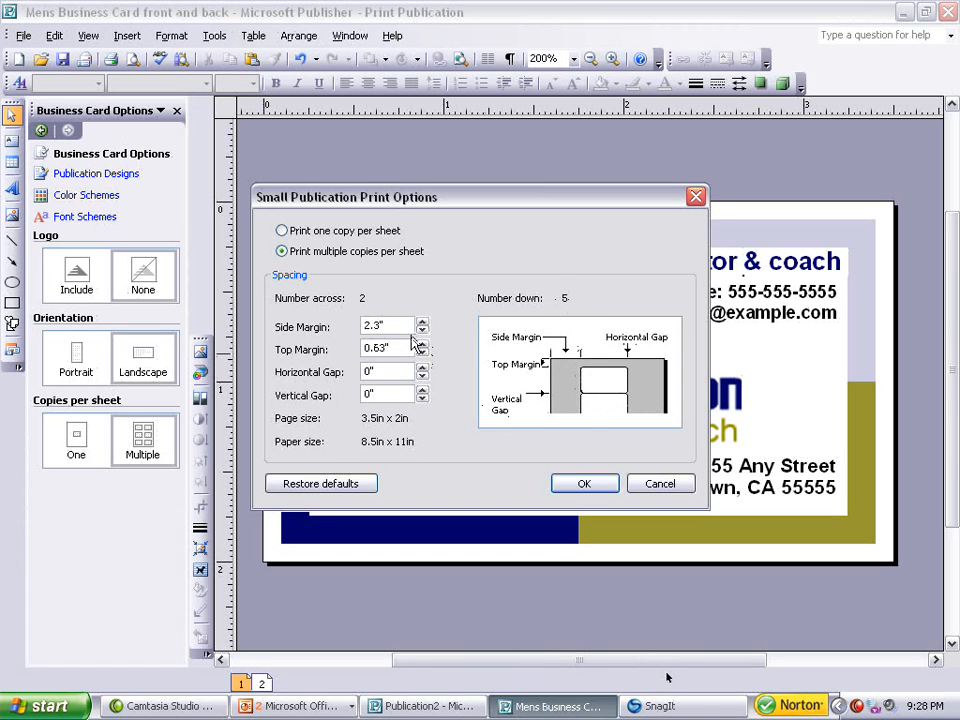
# Set the side margin to 0.76" and the top margin to 0.43".
pyautogui.moveTo(384, 325); pyautogui.dragTo(341, 320)
pyautogui.write('.76')
pyautogui.click(390, 347)
pyautogui.moveTo(390, 347); pyautogui.dragTo(367, 347)
pyautogui.write('.43')
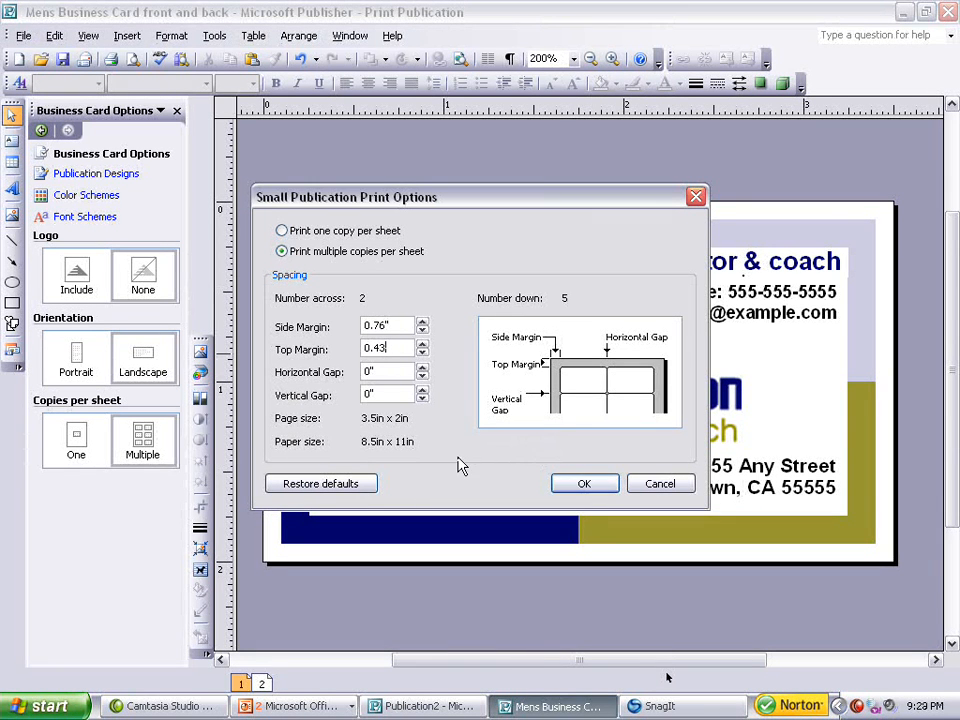
# Confirm the print options and print the publication.
pyautogui.click(598, 487)
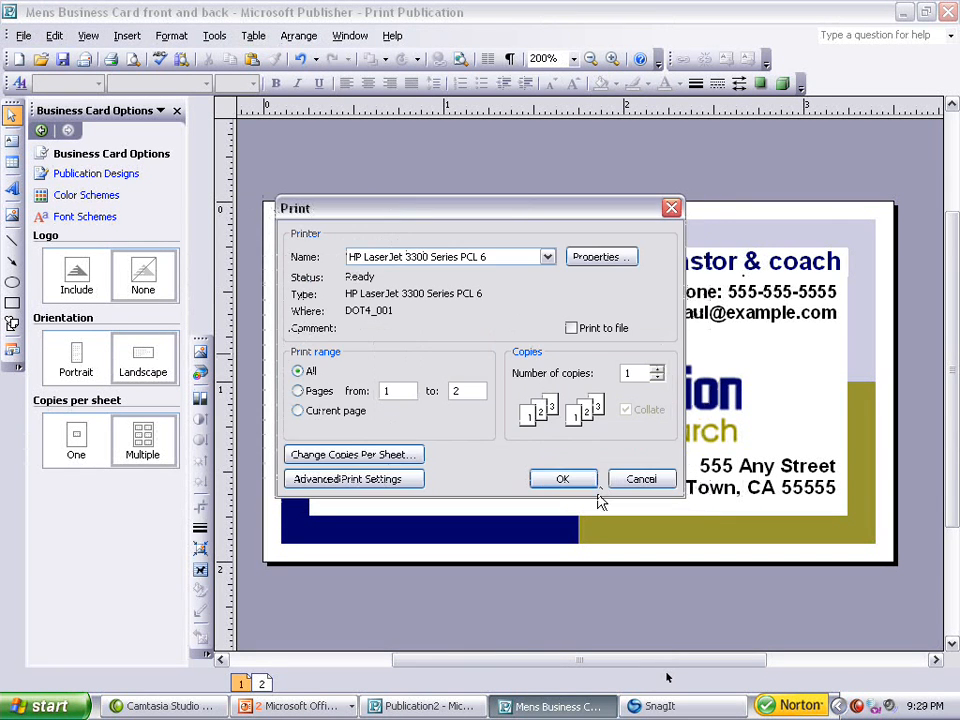
pyautogui.click(585, 484)
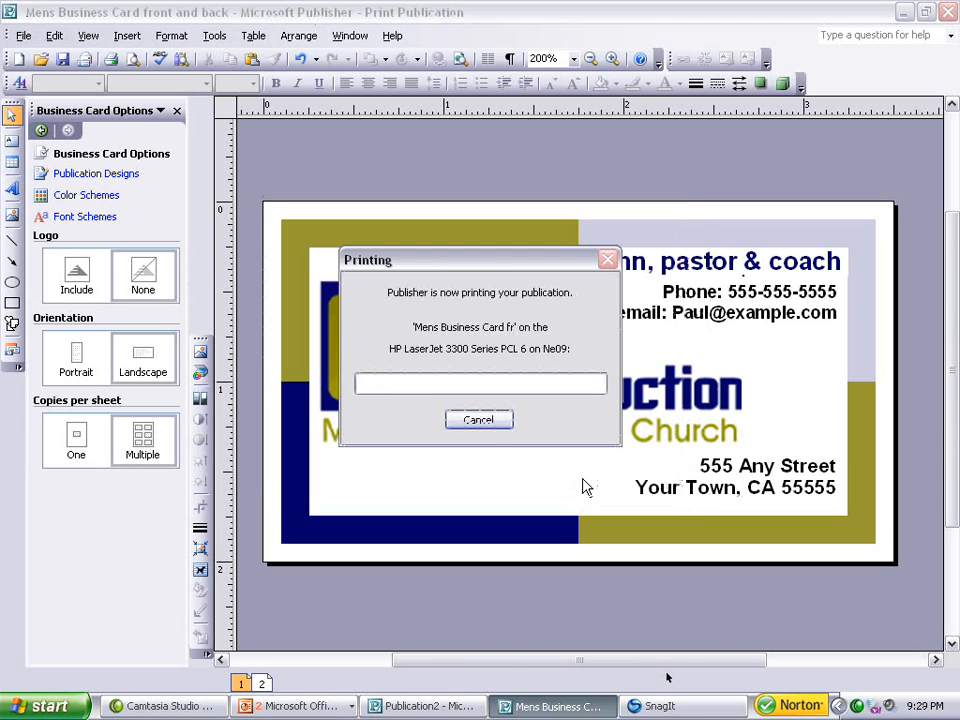